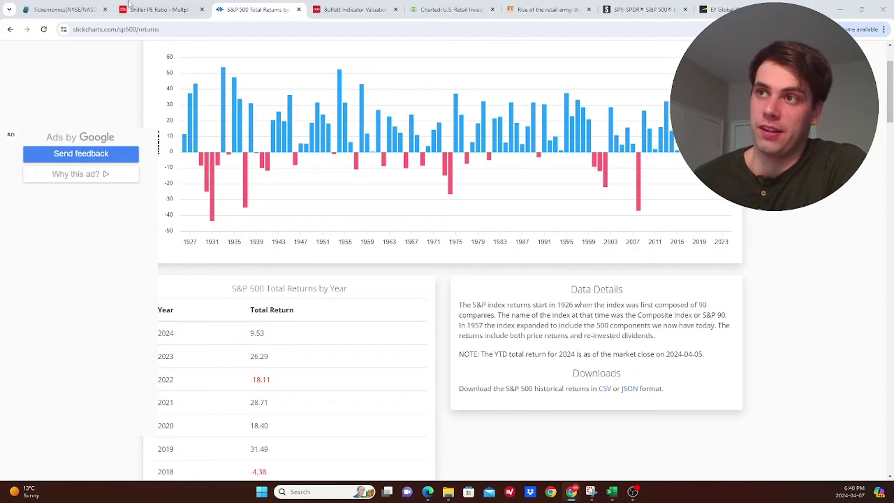
Step: Show multpl's full-history S&P 500 Shiller PE chart, with 30.70 for July 2022
click(160, 4)
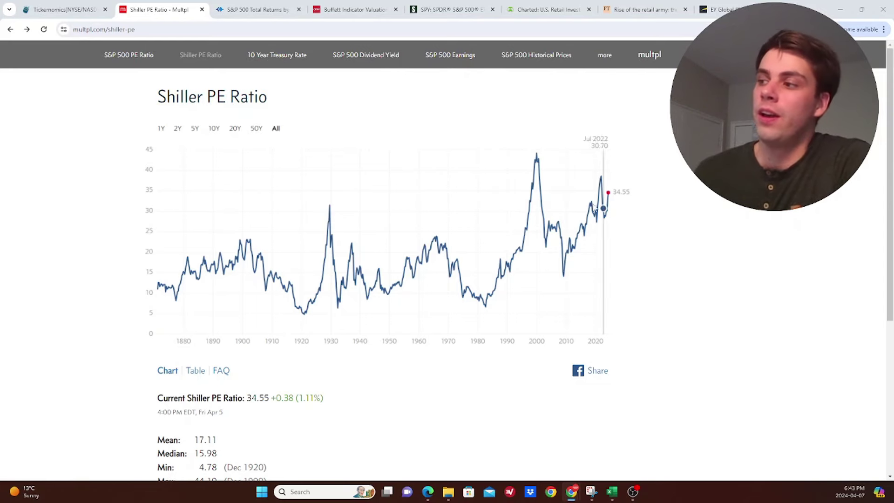
mouse_move(607, 193)
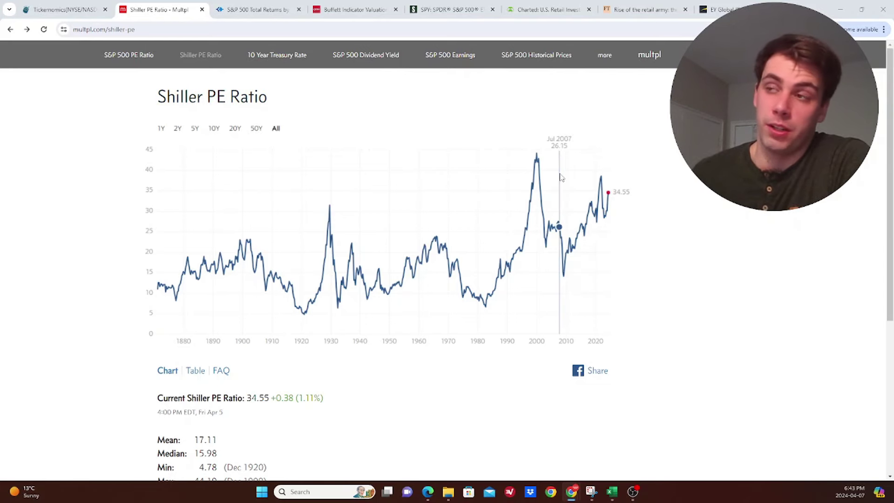
Step: Show the Buffett Indicator's standard-deviations-from-trend chart (193% ratio, 1.9 SD above trend)
click(354, 6)
scroll(478, 288, down, 3)
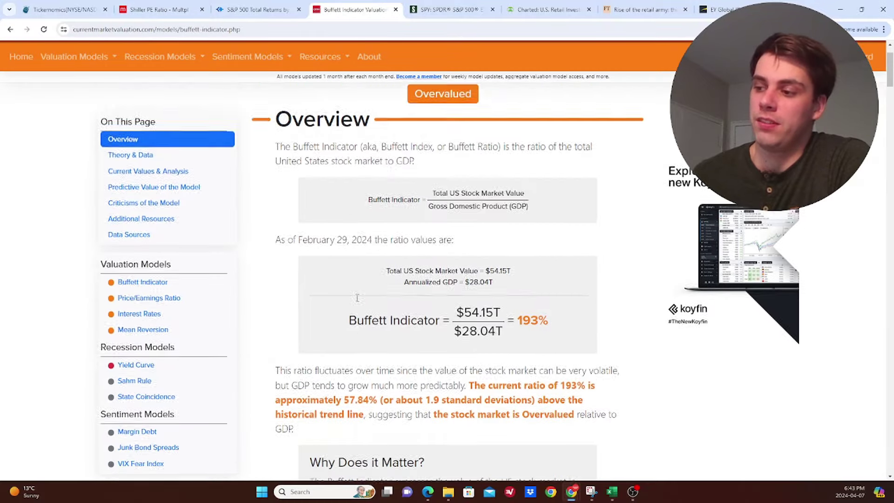
scroll(478, 288, down, 6)
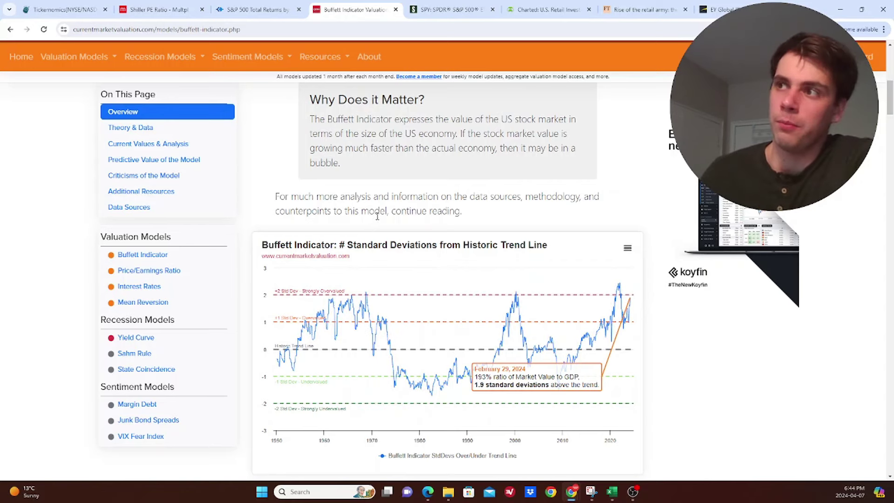
Step: Show SPY's Top Holdings table, led by Microsoft at 7.19% and Apple at 5.67%
click(471, 4)
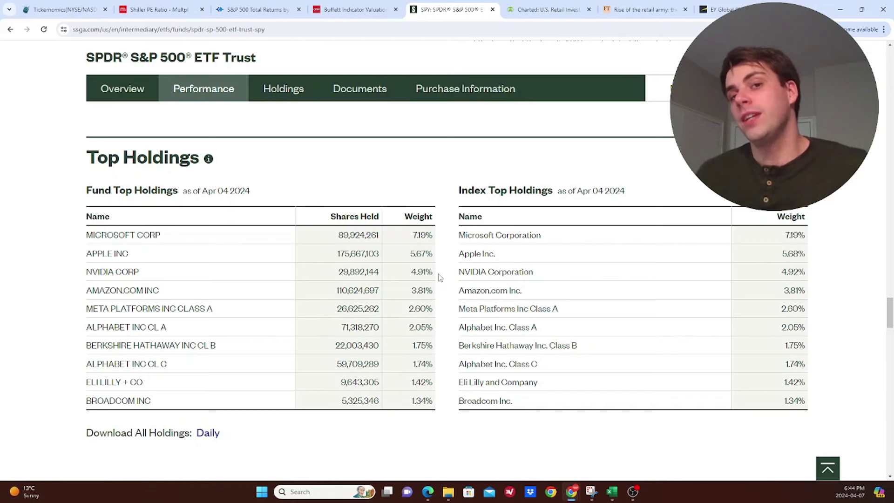
Step: Load NVIDIA (NVDA) into the Tickernomics DCF calculator
click(64, 9)
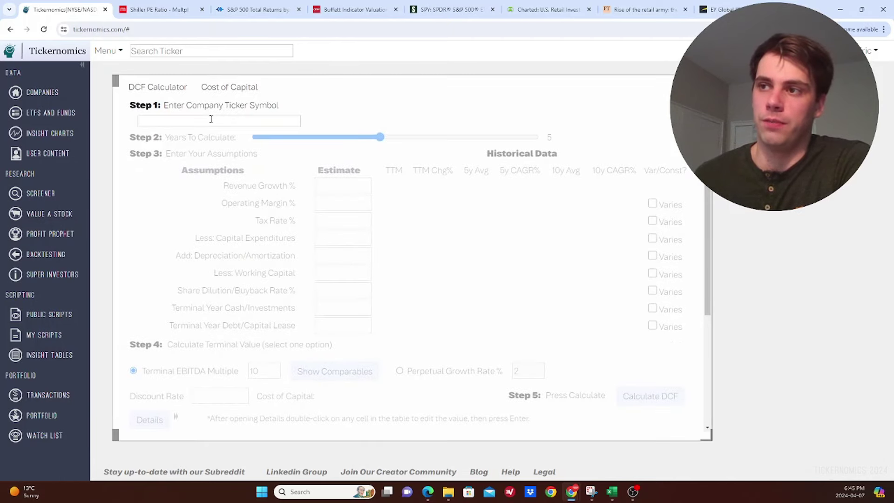
click(211, 120)
text(nvd)
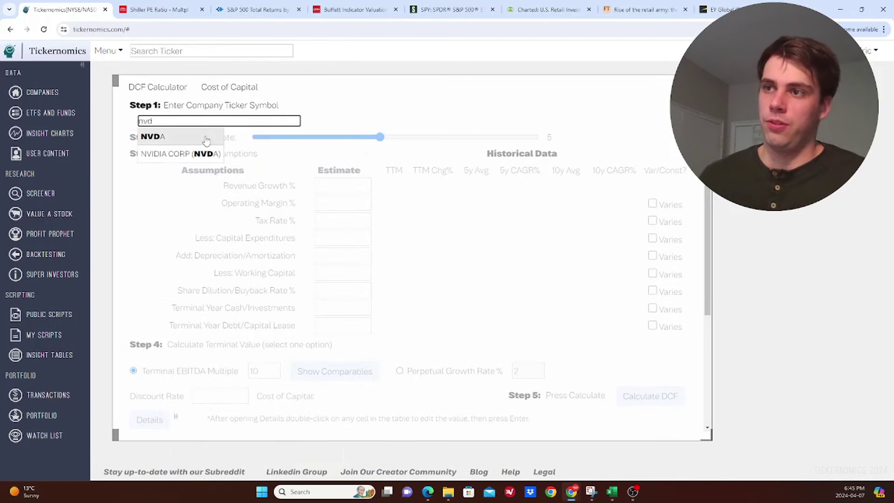
click(205, 137)
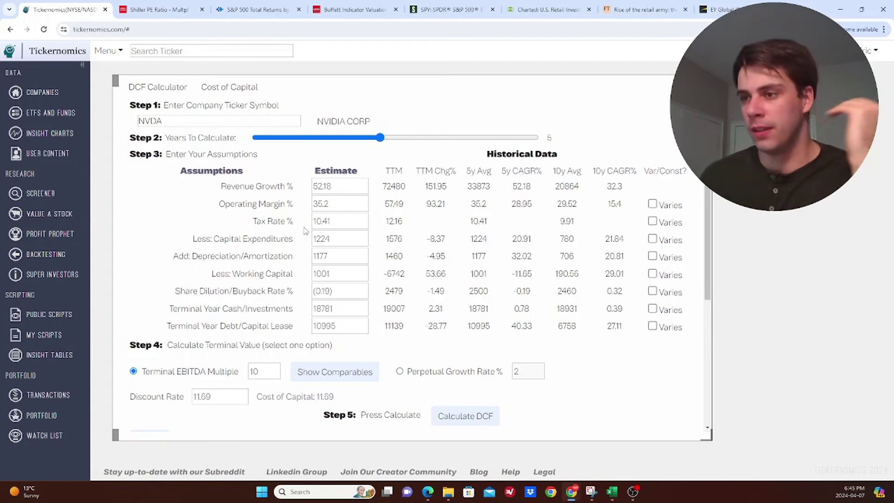
Step: Review NVIDIA's terminal EBITDA multiple and discount rate, and narrow the DCF panel
scroll(315, 242, down, 1)
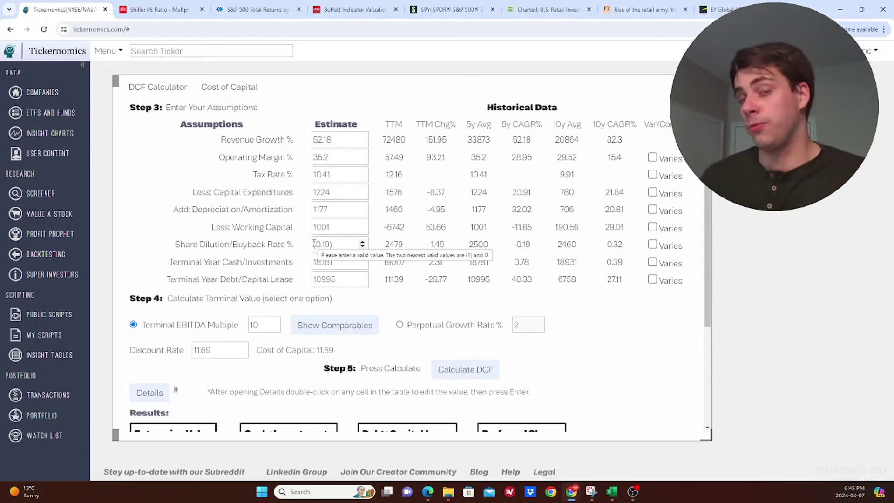
scroll(315, 243, down, 1)
click(263, 277)
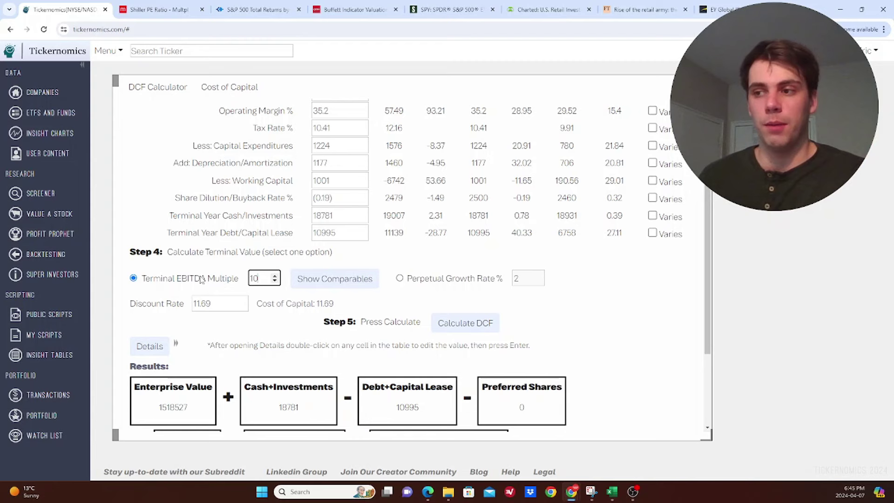
click(222, 306)
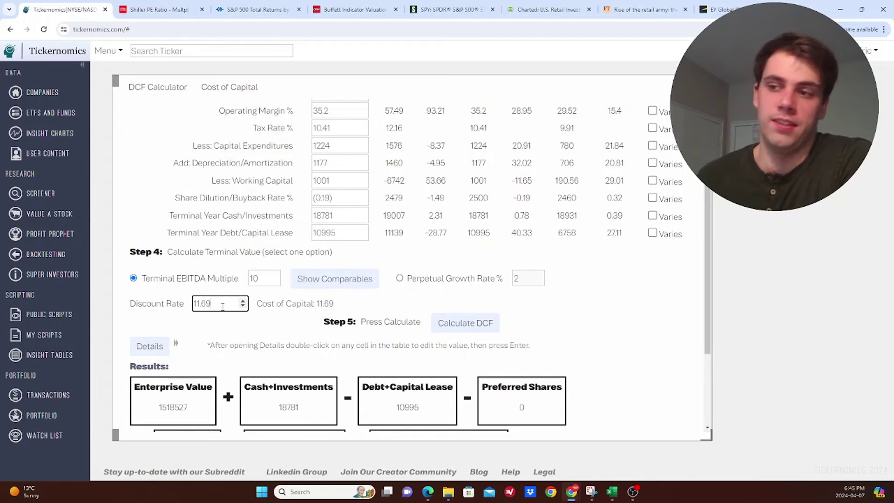
scroll(320, 291, down, 3)
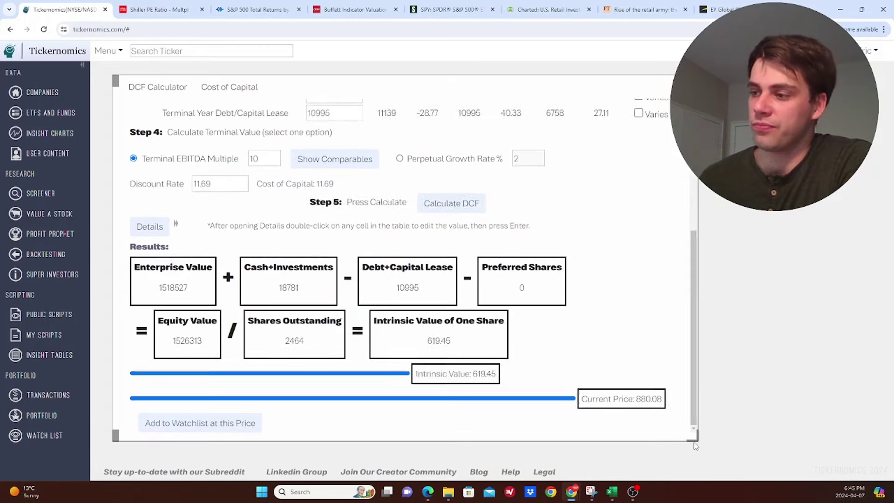
drag(711, 440, 676, 442)
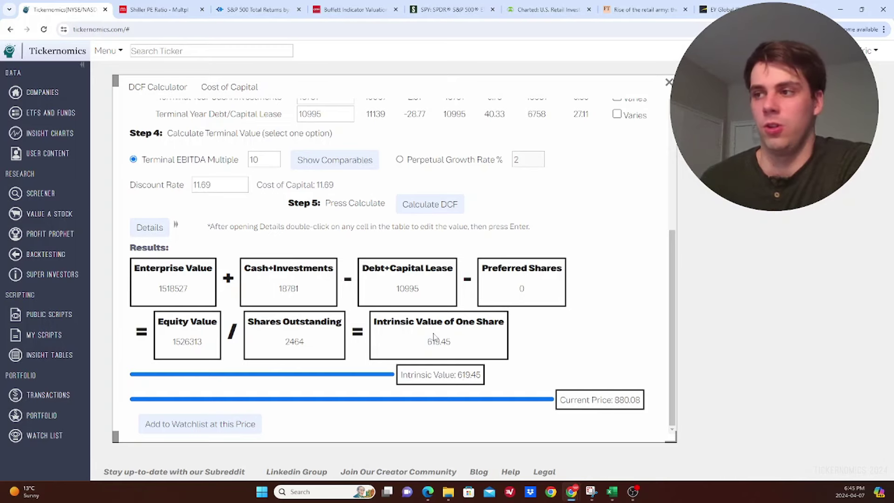
scroll(286, 264, up, 5)
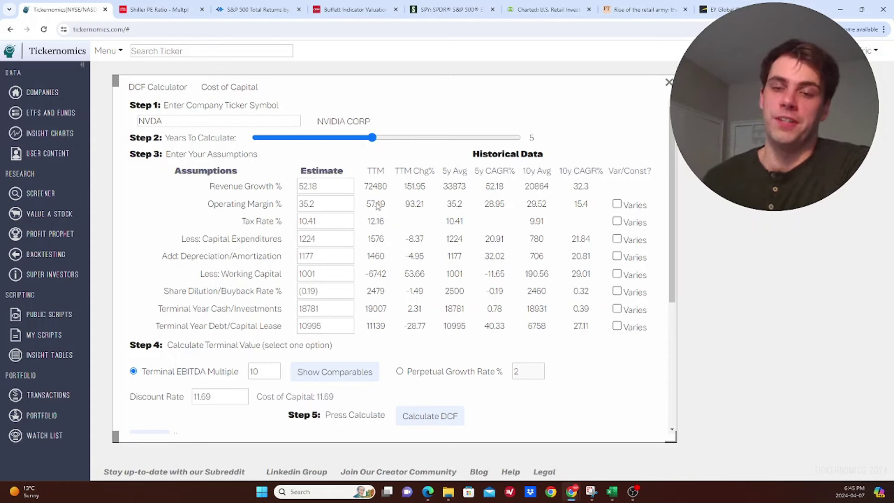
Step: Set NVIDIA's operating margin estimate to 57 and recalculate the DCF
click(321, 204)
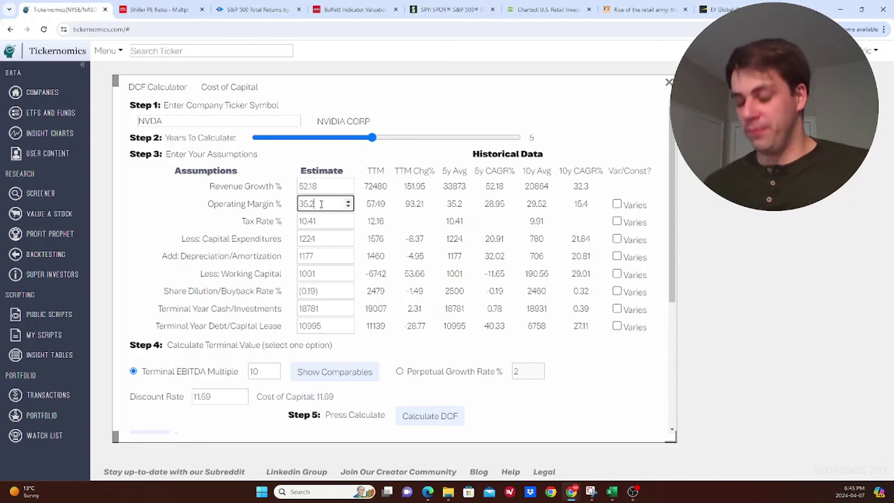
key(BackSpace)
key(BackSpace)
key(BackSpace)
text(57)
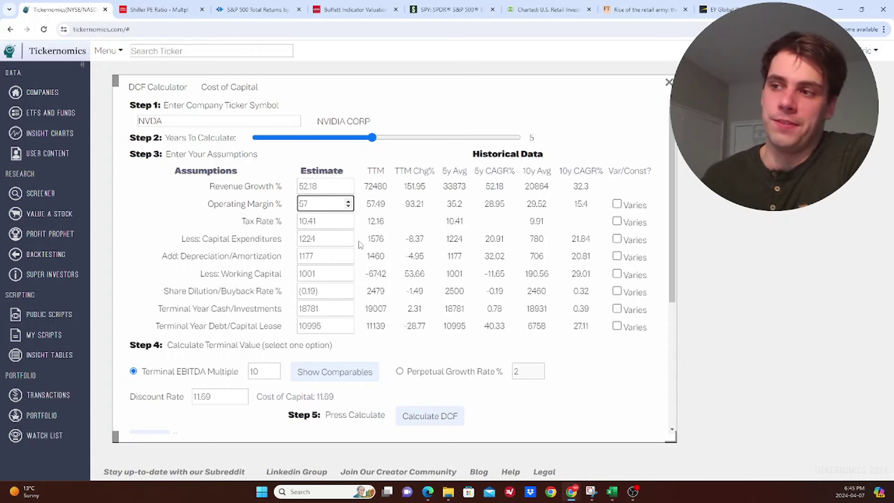
scroll(364, 243, down, 1)
scroll(364, 242, down, 3)
click(427, 373)
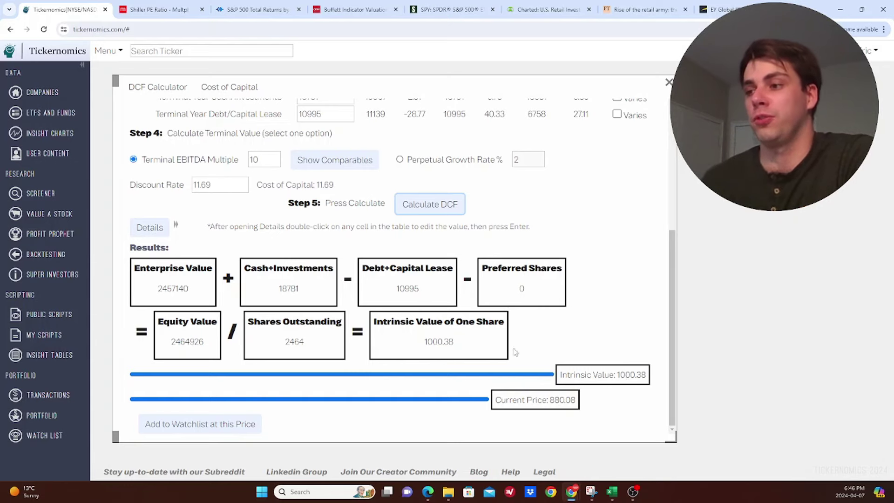
Step: Expand the yearly projection details, then collapse them back to the 1000.38 result
scroll(320, 196, up, 5)
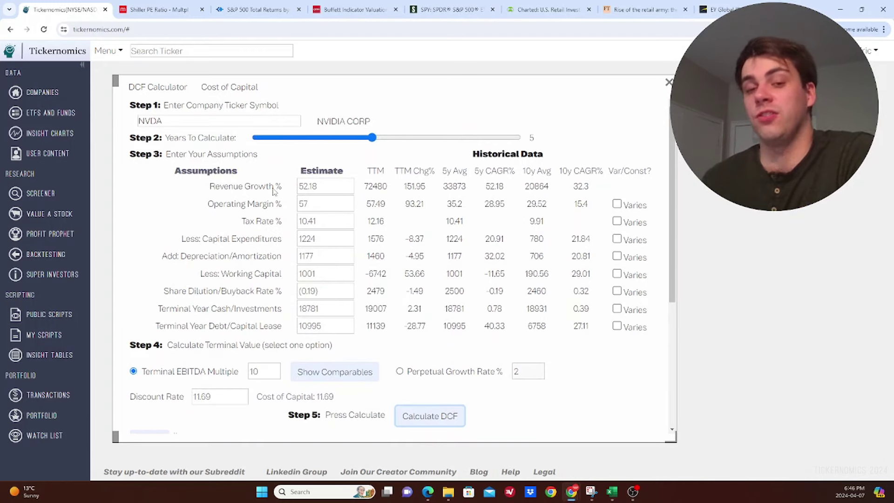
scroll(323, 191, down, 2)
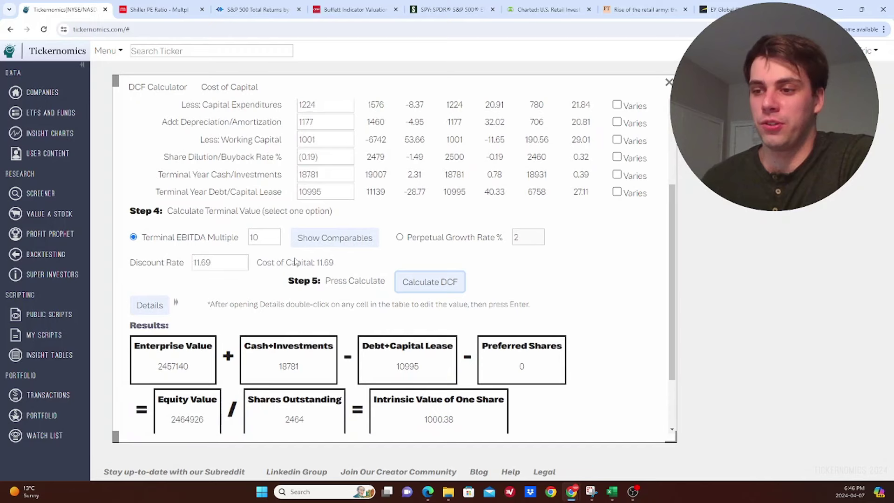
click(162, 409)
scroll(286, 285, down, 3)
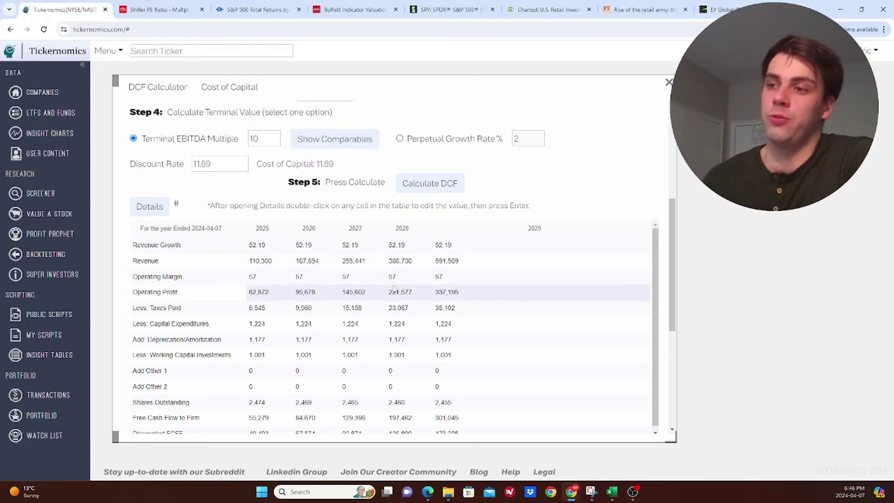
click(149, 206)
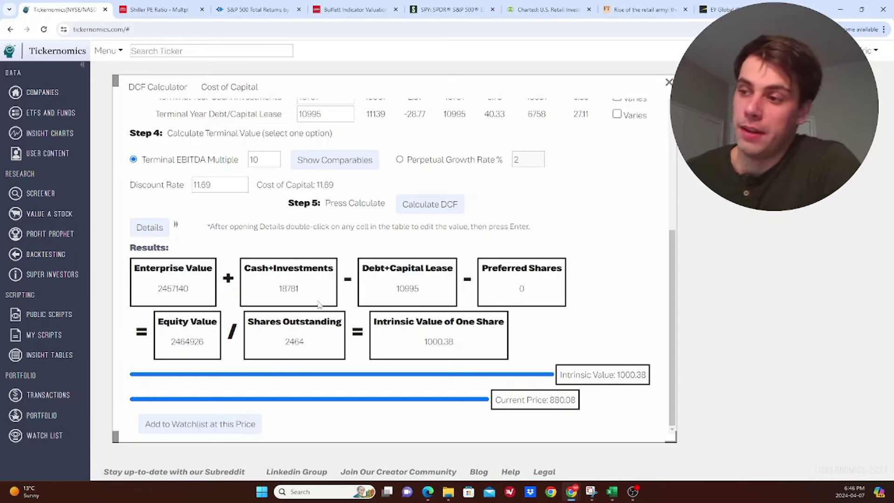
scroll(321, 303, up, 1)
scroll(314, 299, up, 1)
scroll(313, 298, up, 2)
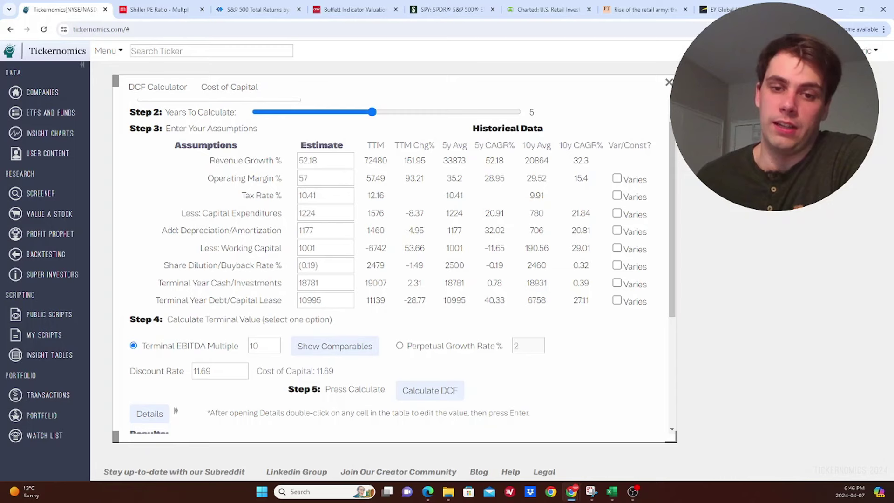
Step: Show the FT 'Rise of the retail army' US equity trading-volume chart
key(ctrl+7)
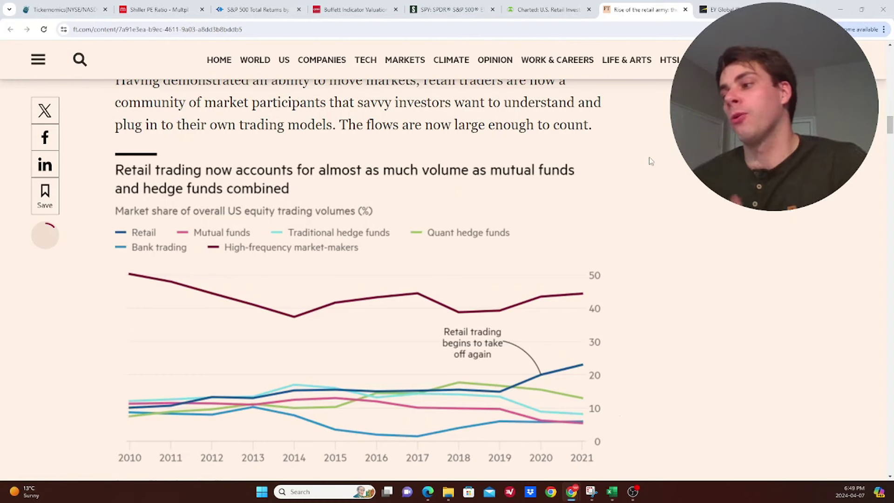
Step: Review the U.S. retail investor inflows chart, then return to multpl's Shiller PE chart
click(549, 11)
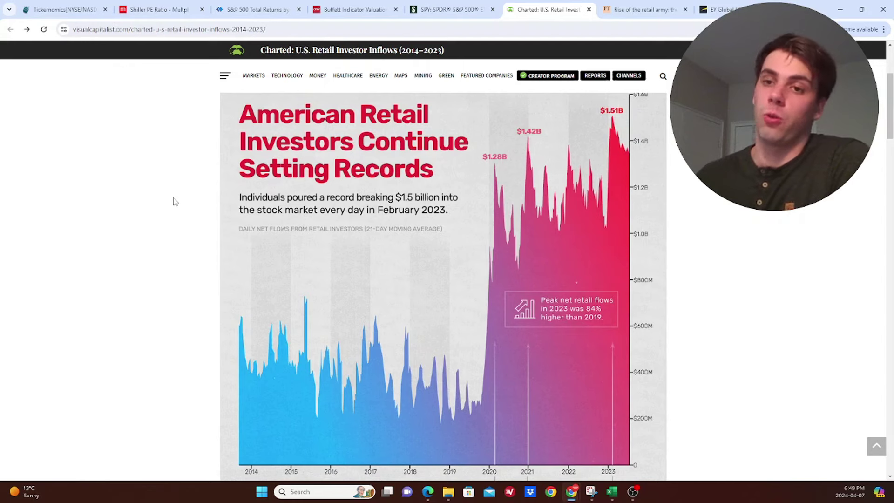
click(643, 10)
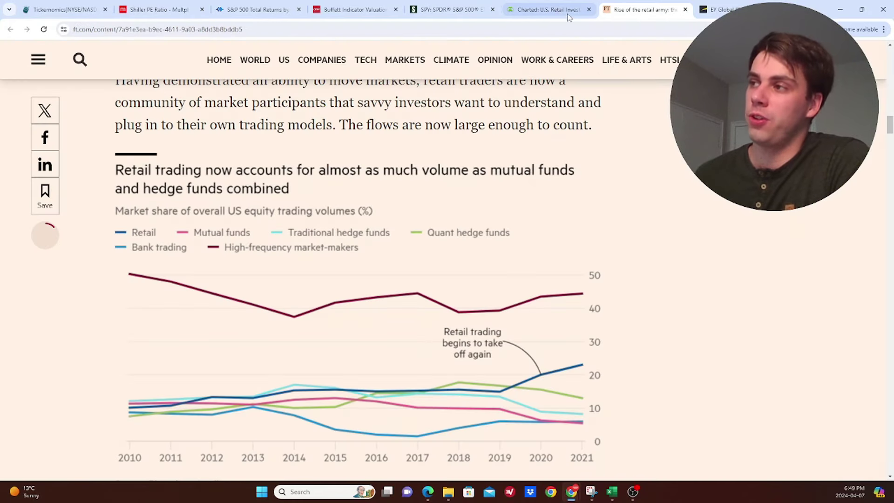
click(542, 10)
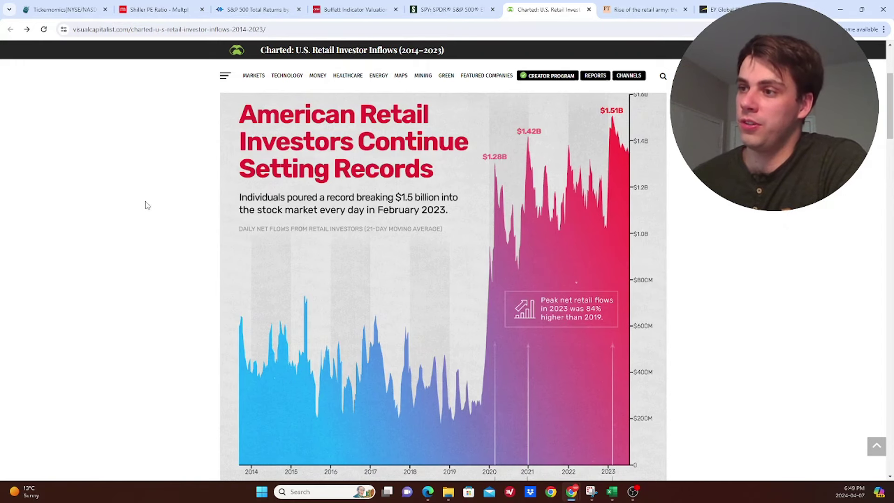
scroll(147, 206, up, 2)
scroll(701, 331, down, 1)
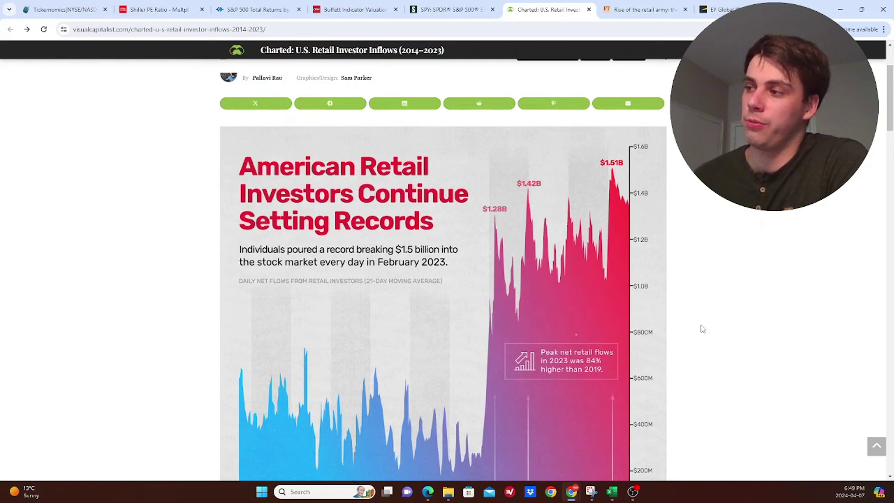
scroll(701, 331, down, 1)
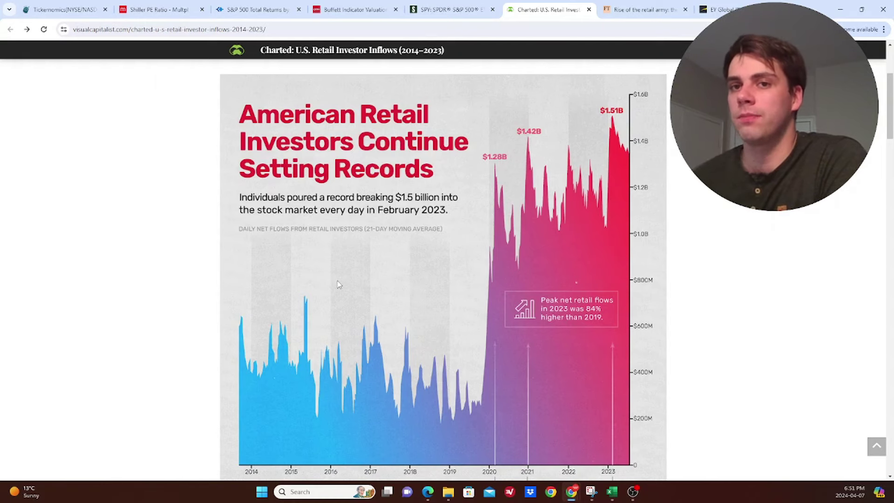
key(ctrl+2)
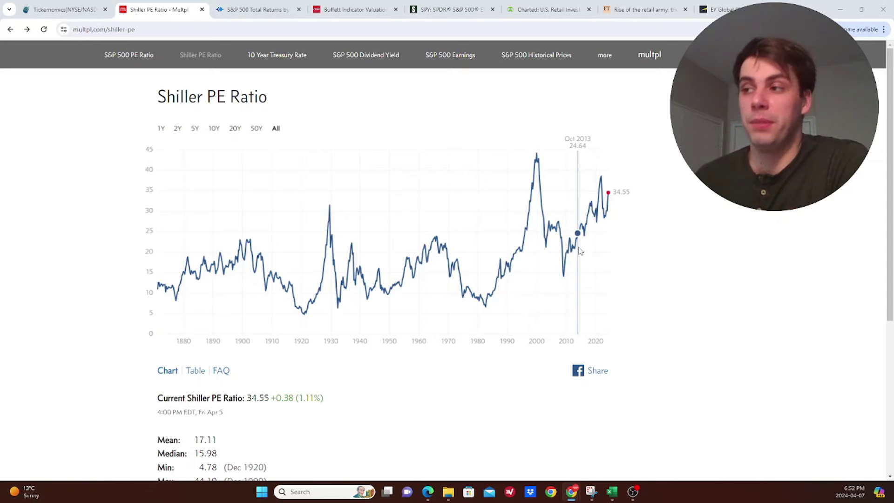
click(449, 9)
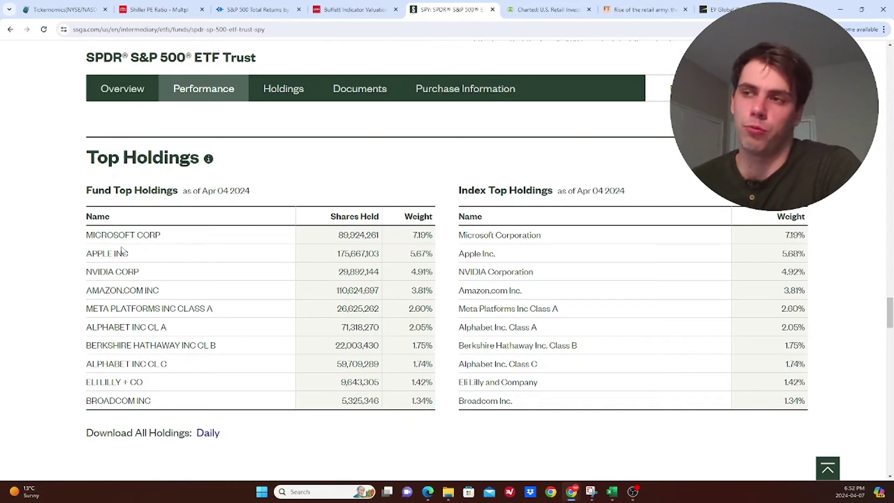
click(173, 5)
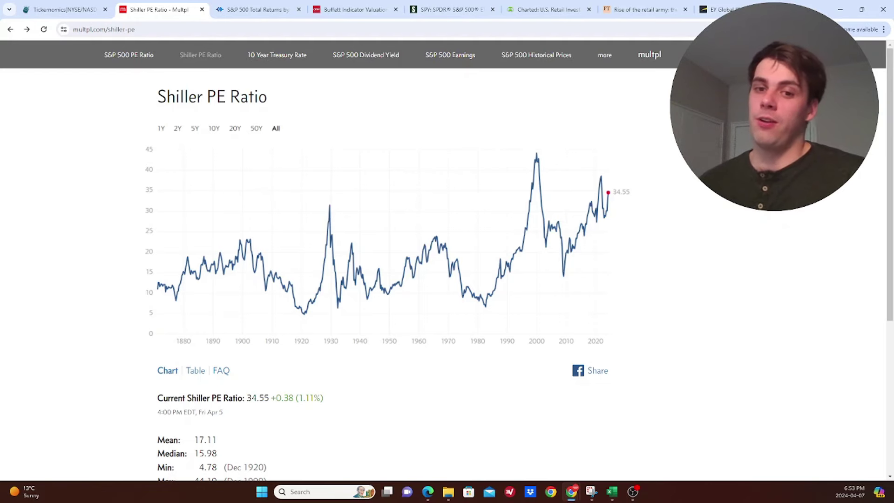
Step: Select AMAZON COM INC (AMZN) in the Companies table and show its revenue chart
click(83, 5)
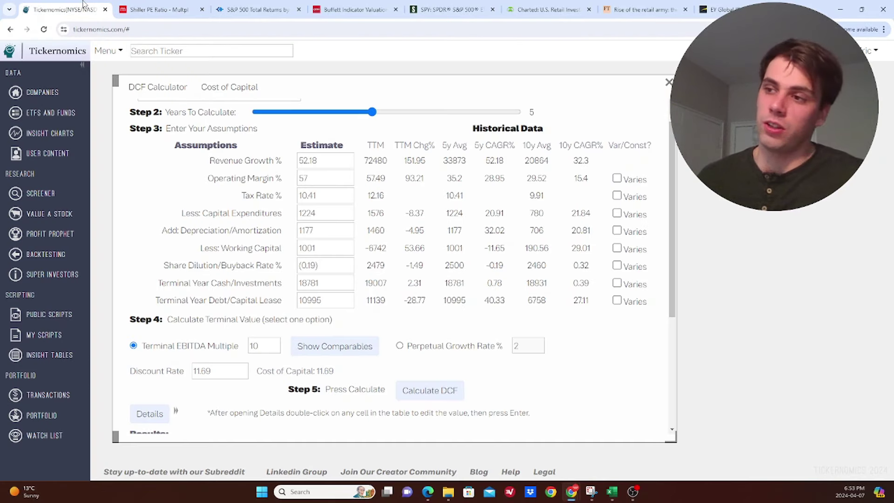
click(53, 93)
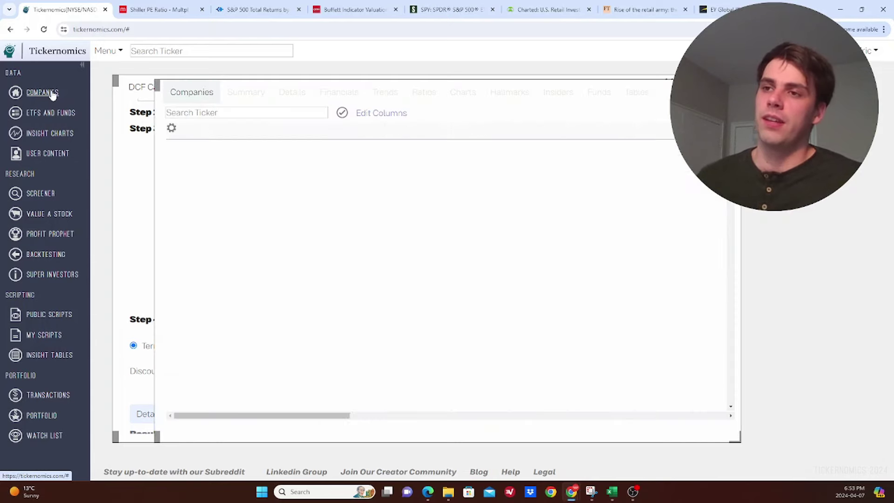
click(233, 112)
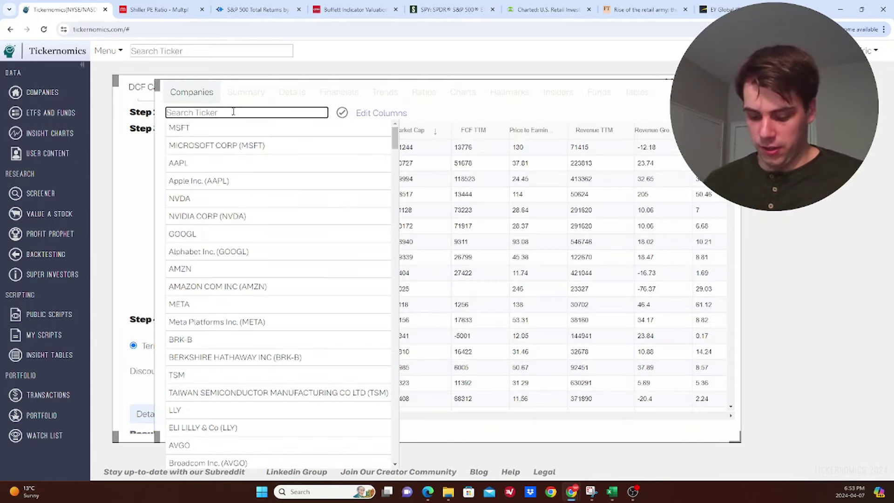
text(amzn)
click(239, 128)
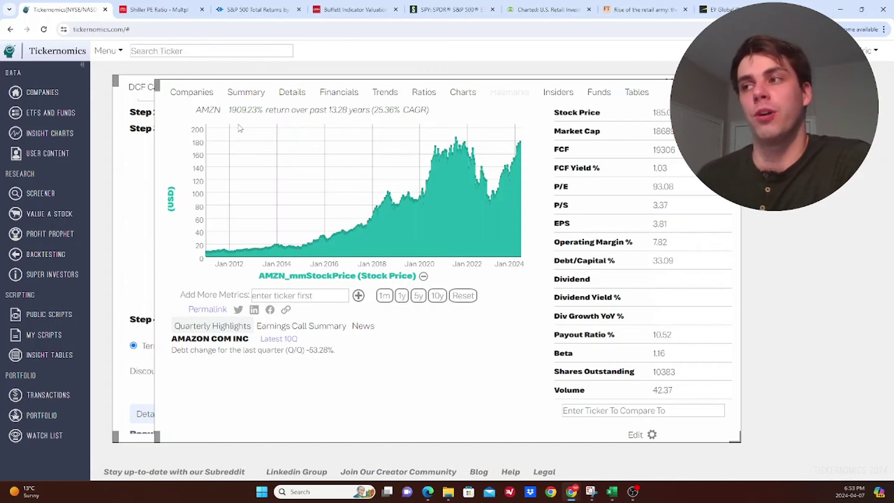
click(465, 93)
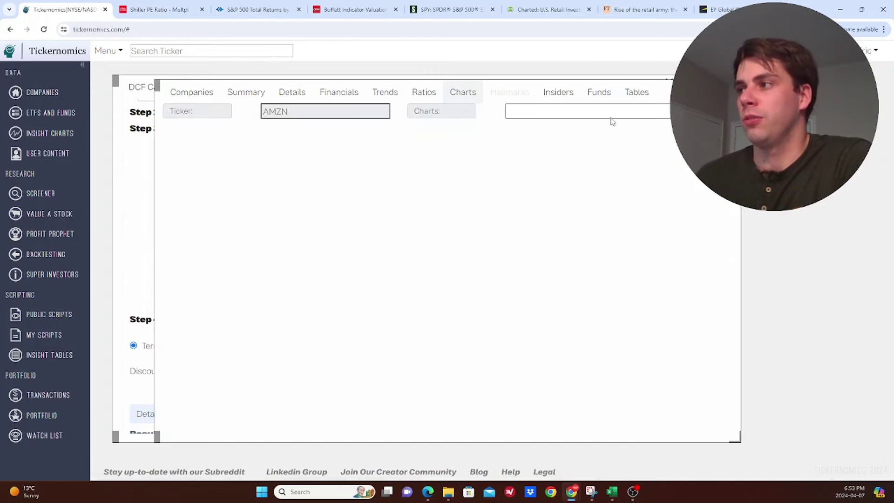
mouse_move(605, 192)
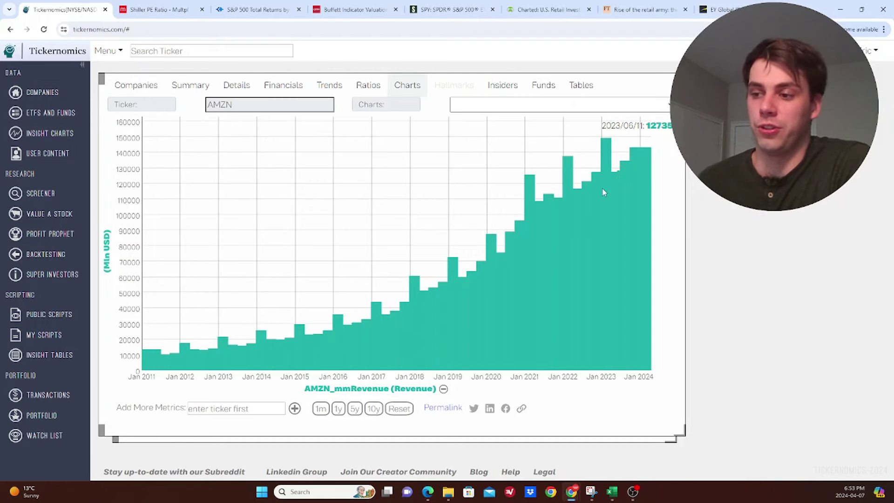
Step: Add Microsoft's (MSFT) Revenue to the Amazon revenue chart
click(247, 409)
text(ap)
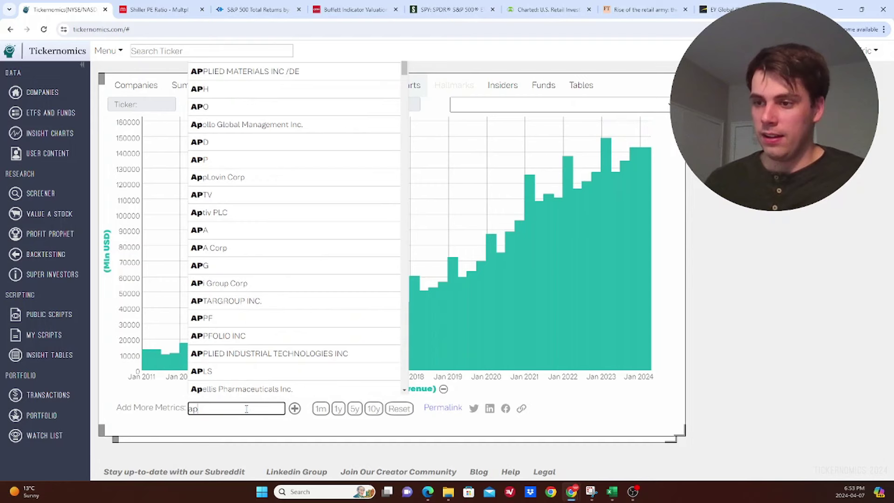
text(pl)
key(BackSpace)
key(BackSpace)
key(BackSpace)
key(BackSpace)
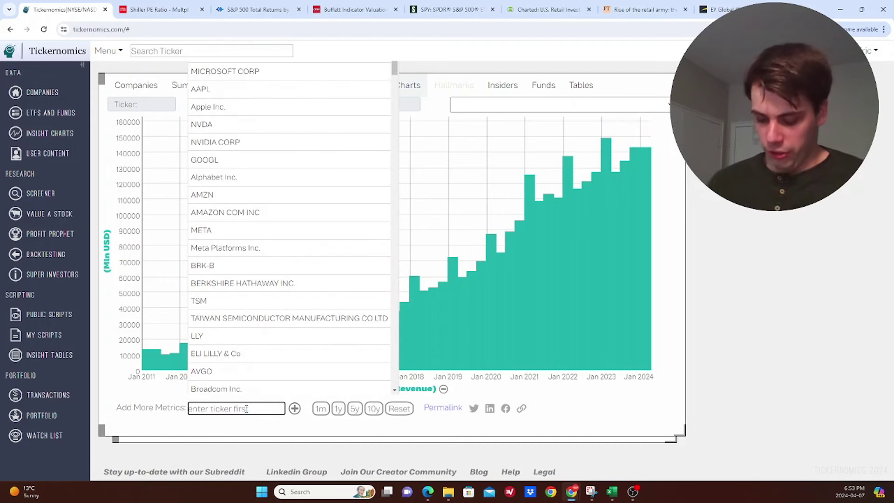
text(msft)
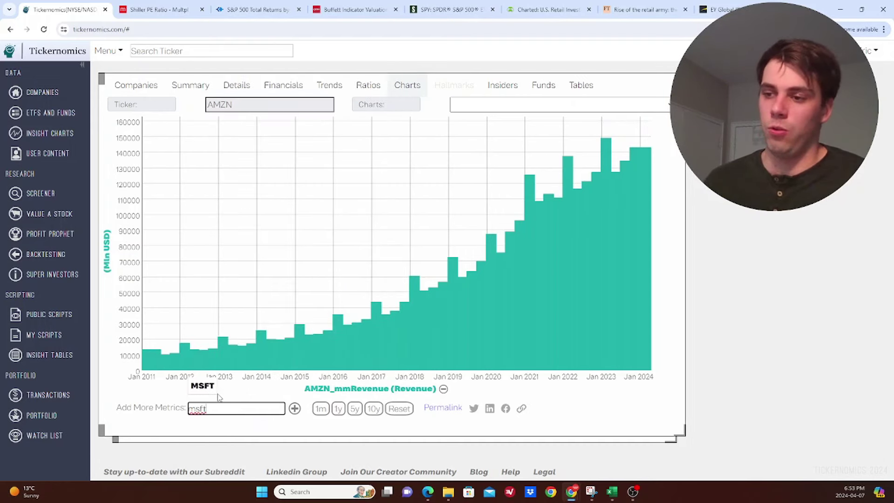
click(205, 390)
click(335, 408)
text(revenue)
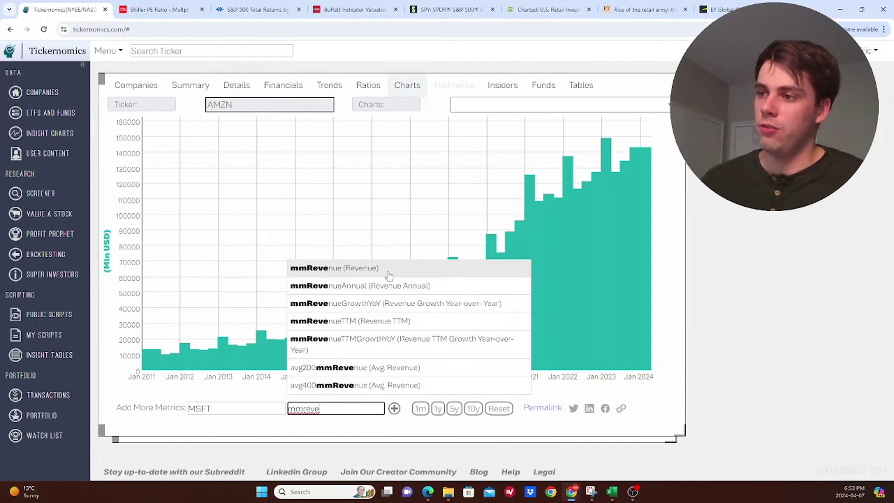
click(388, 275)
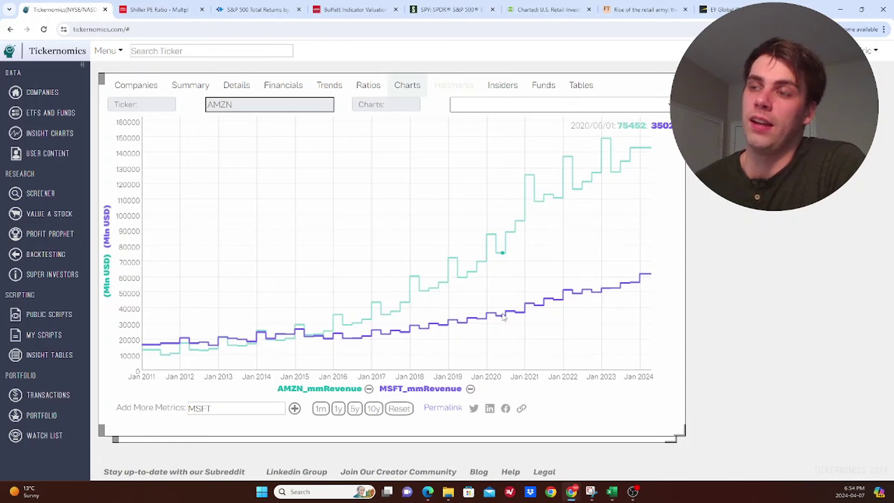
Step: Replace MSFT with Meta Platforms Inc. and plot its mmRevenue series
double_click(236, 408)
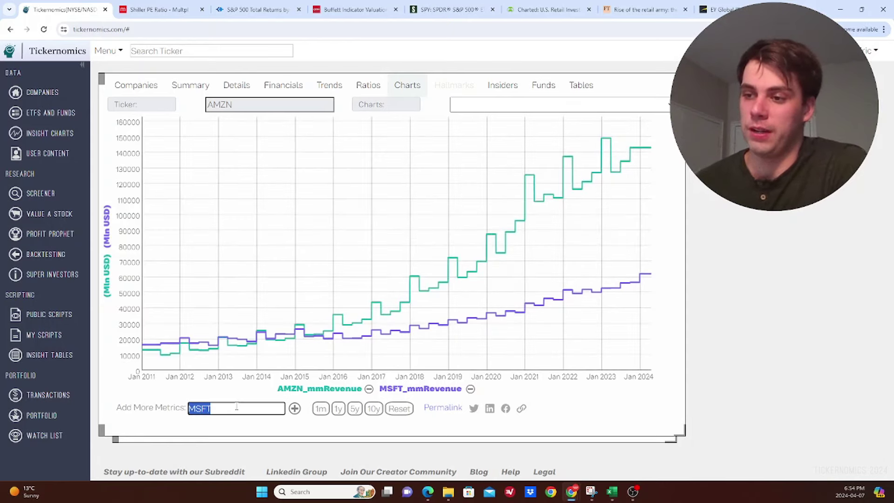
text(meta)
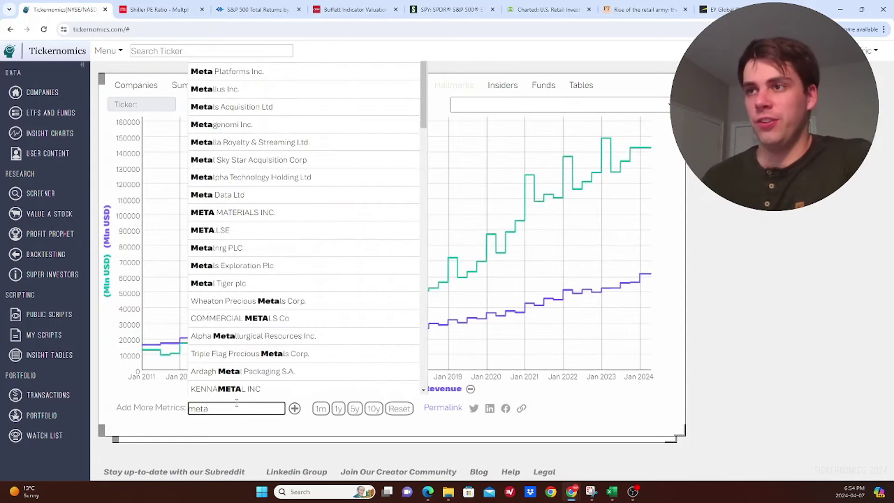
click(278, 76)
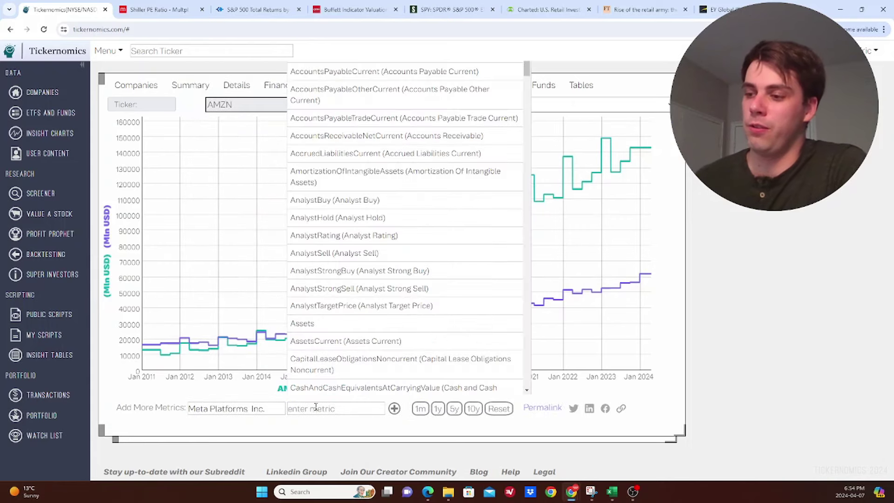
click(317, 409)
text(mmreve)
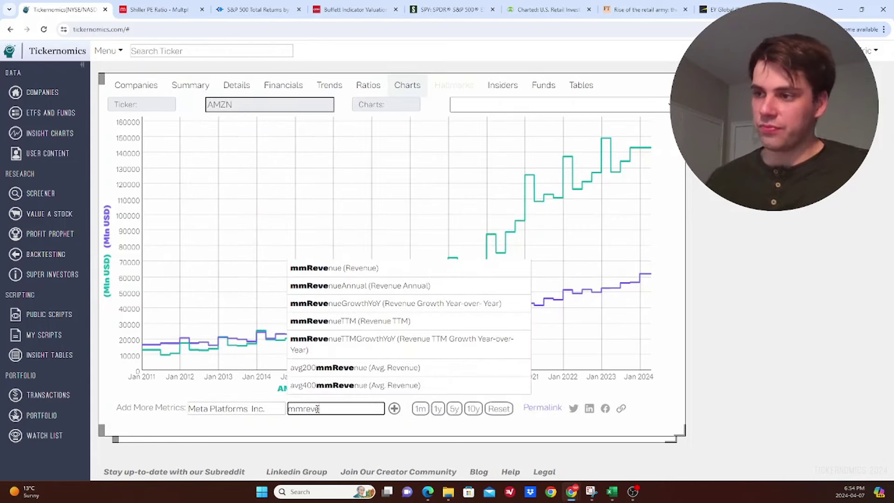
click(363, 269)
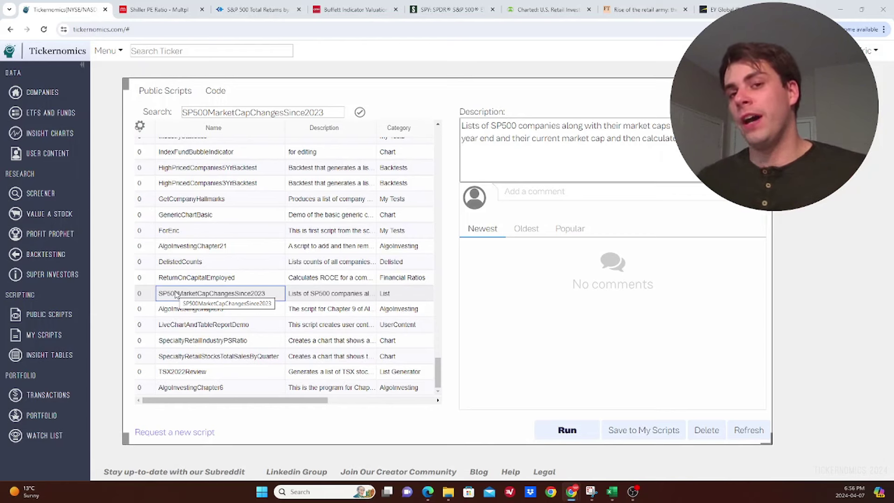
Step: Run SP500MarketCapChangesSince2023 and reposition its market-cap results table window
click(569, 429)
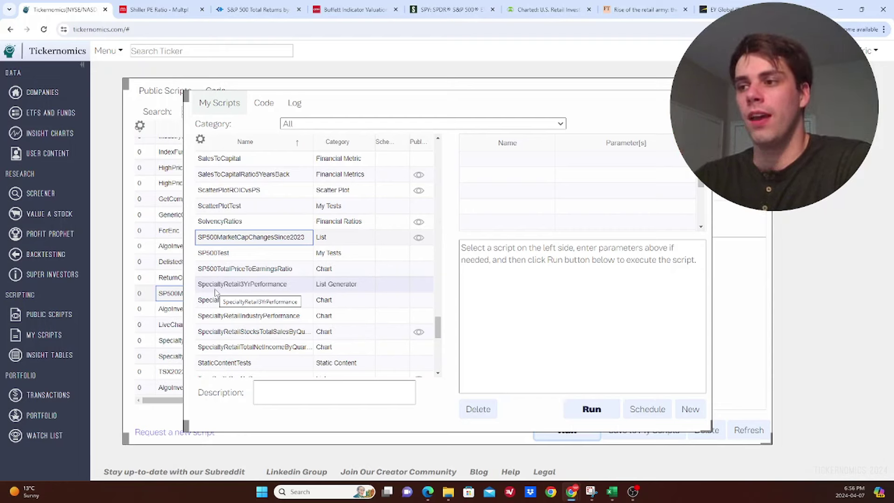
click(595, 413)
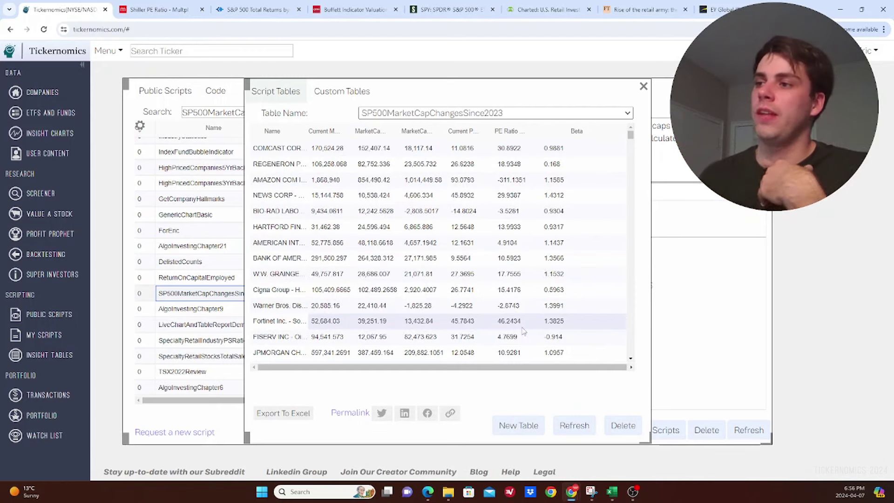
drag(455, 96, 481, 96)
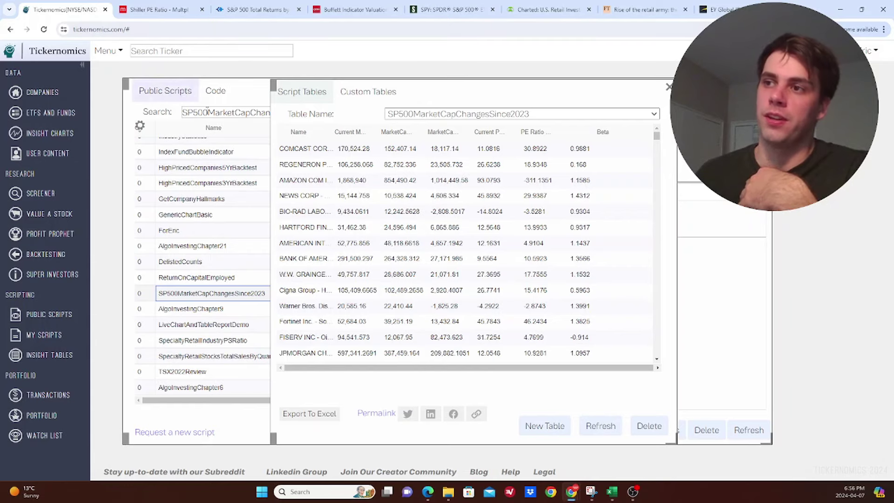
mouse_move(455, 96)
mouse_down()
mouse_move(486, 123)
mouse_move(468, 150)
mouse_up()
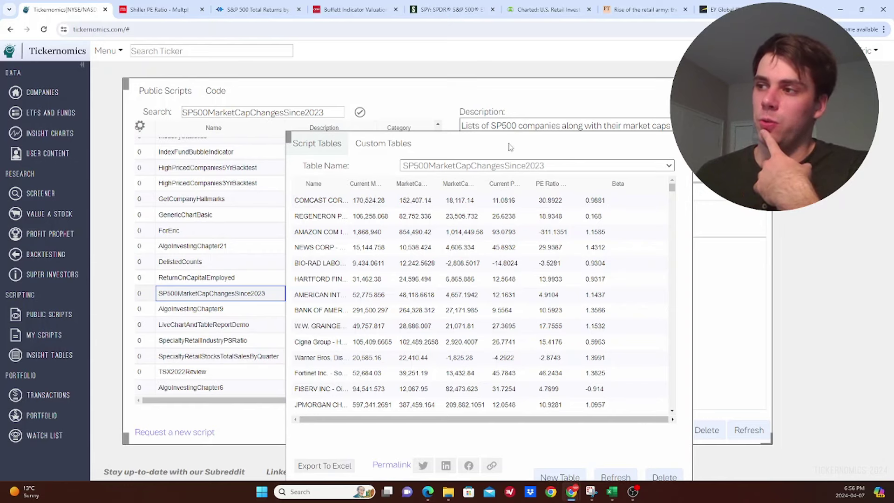
drag(510, 147, 416, 76)
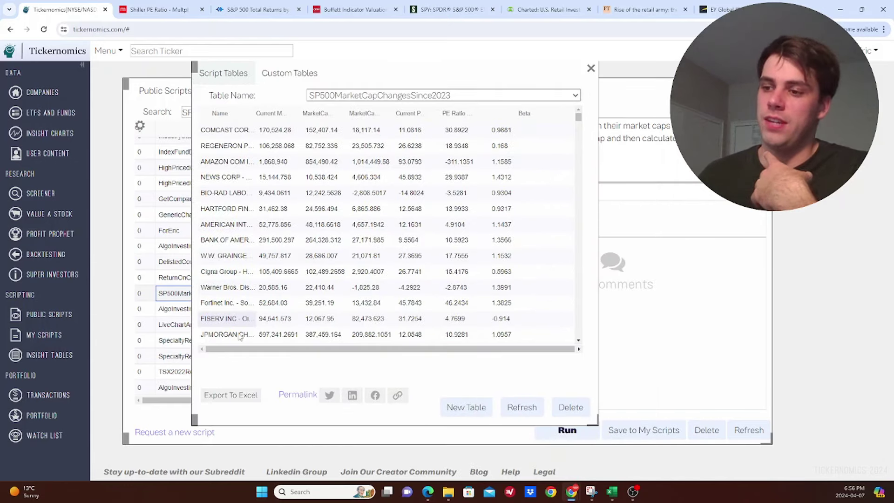
click(613, 493)
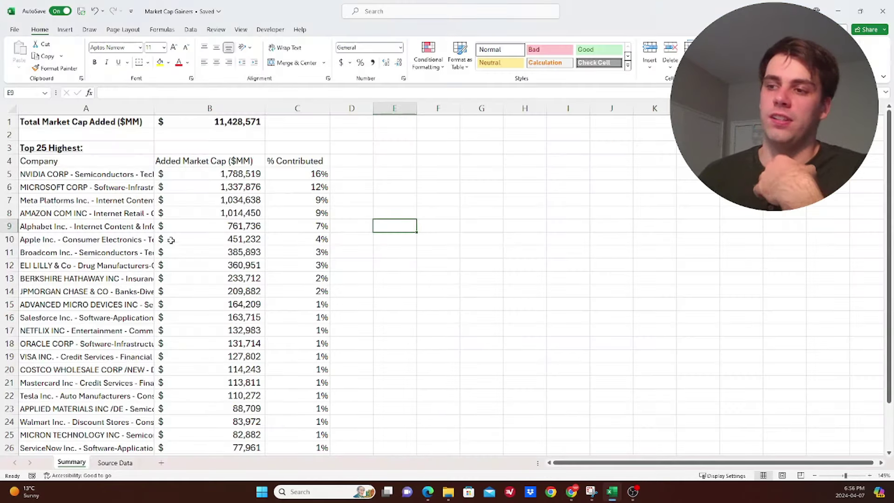
click(358, 200)
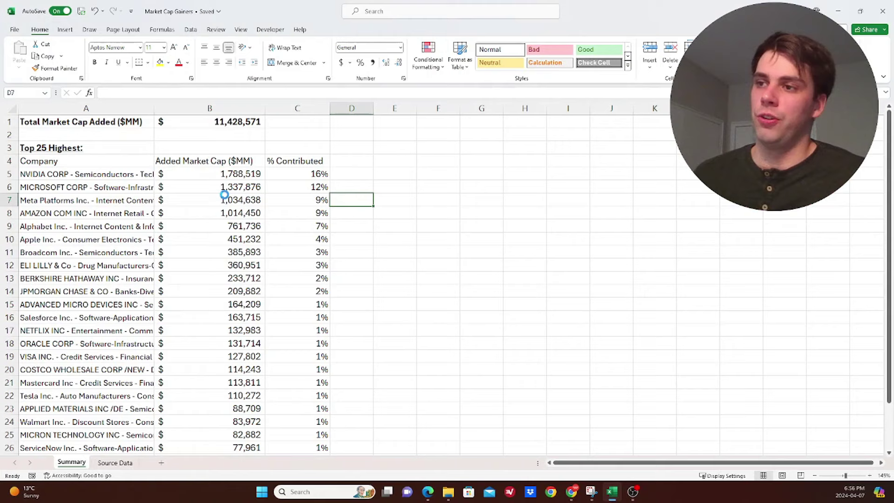
ctrl+scroll(224, 194, up, 1)
scroll(190, 174, up, 1)
click(201, 138)
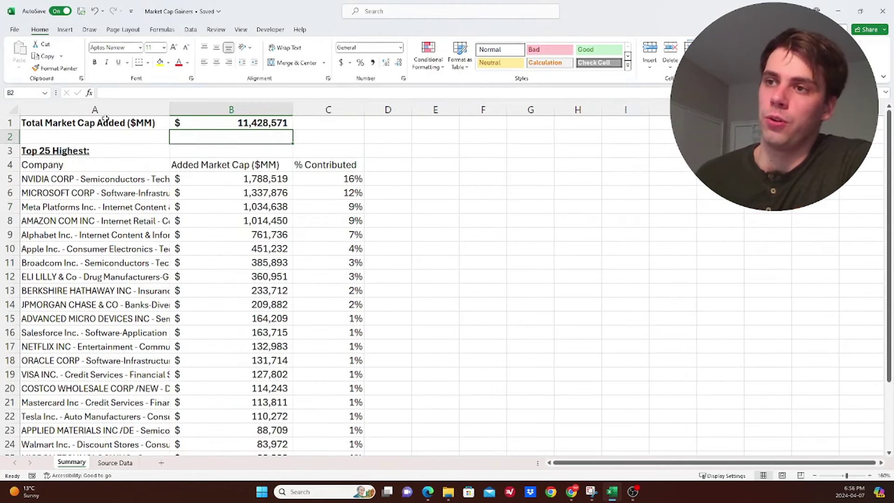
click(98, 123)
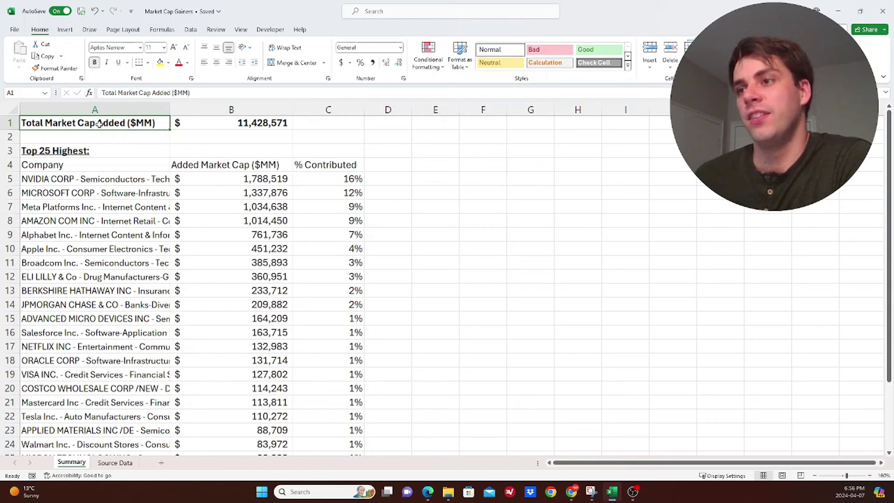
click(254, 122)
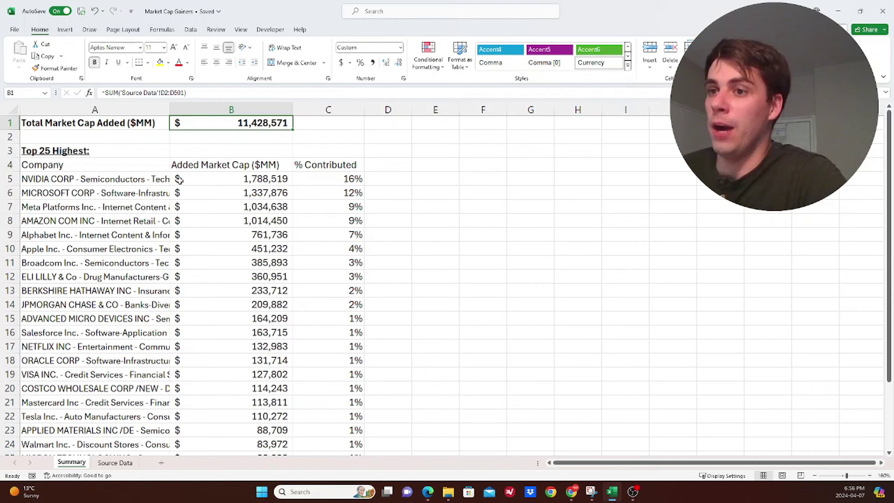
click(161, 179)
click(256, 179)
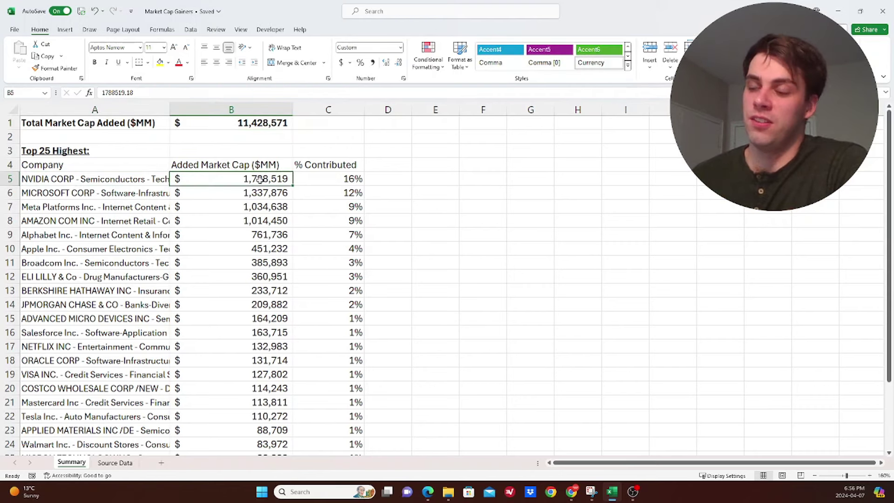
click(333, 179)
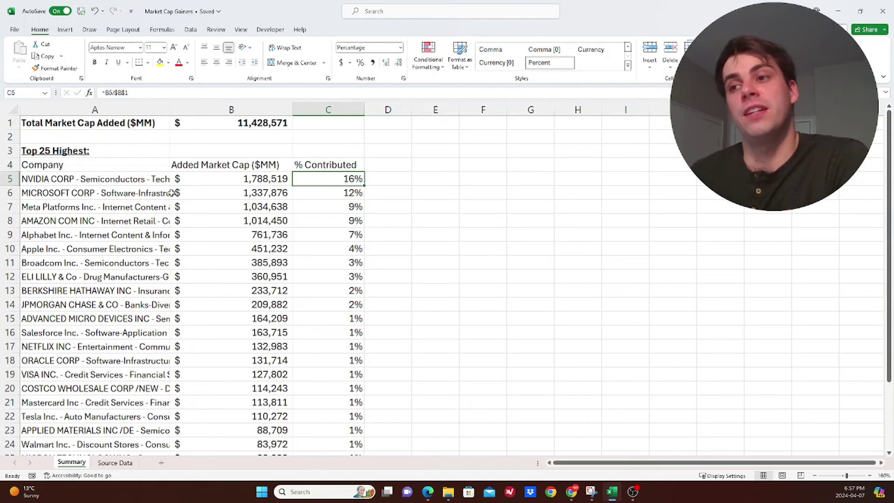
click(150, 181)
click(346, 178)
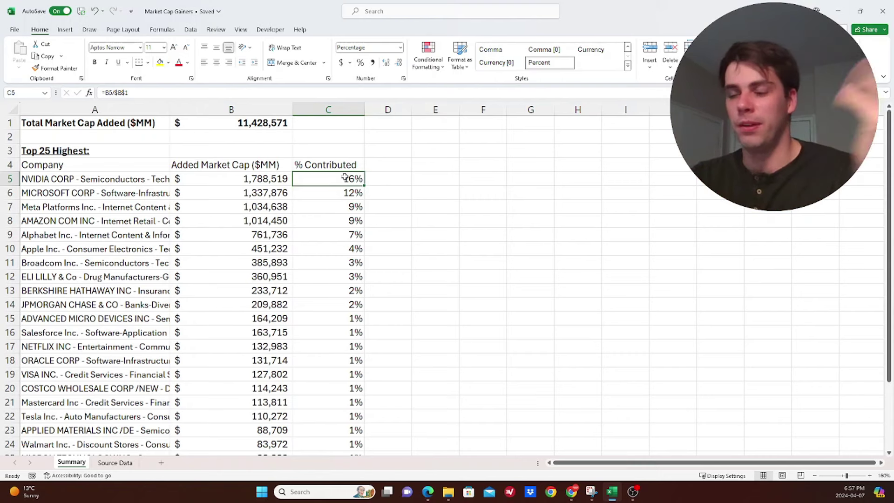
click(108, 191)
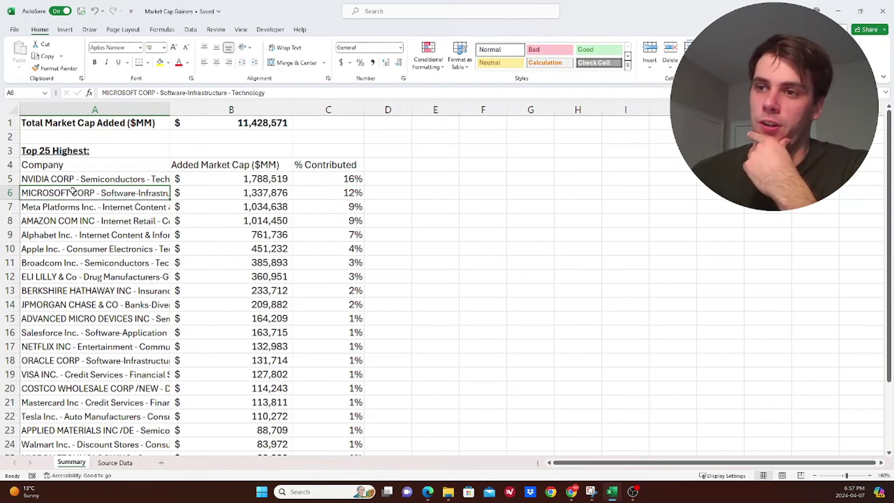
click(223, 190)
click(358, 197)
click(102, 207)
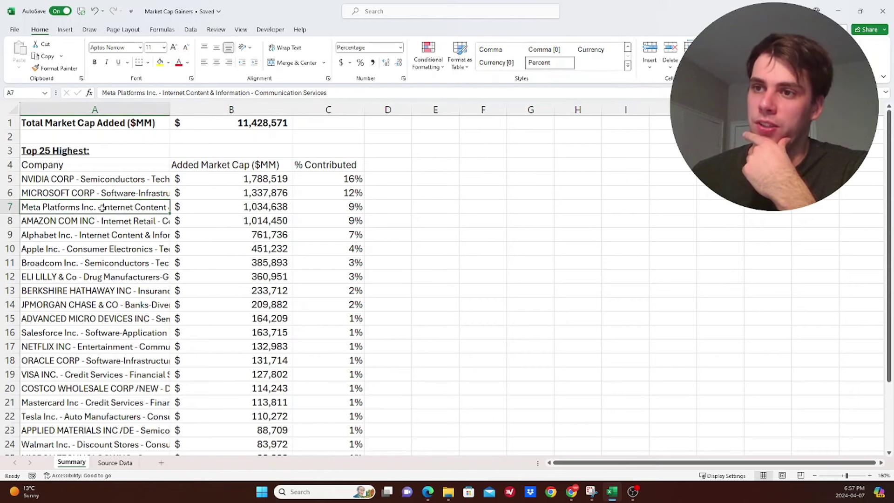
click(345, 207)
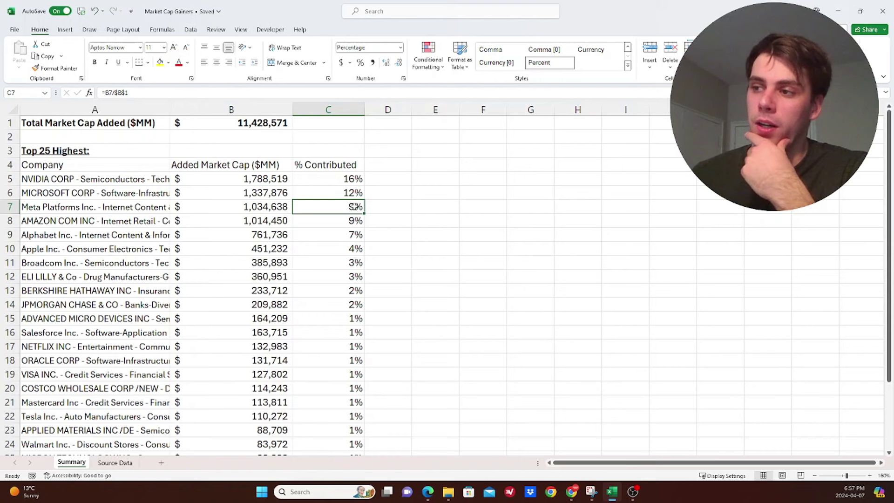
click(146, 222)
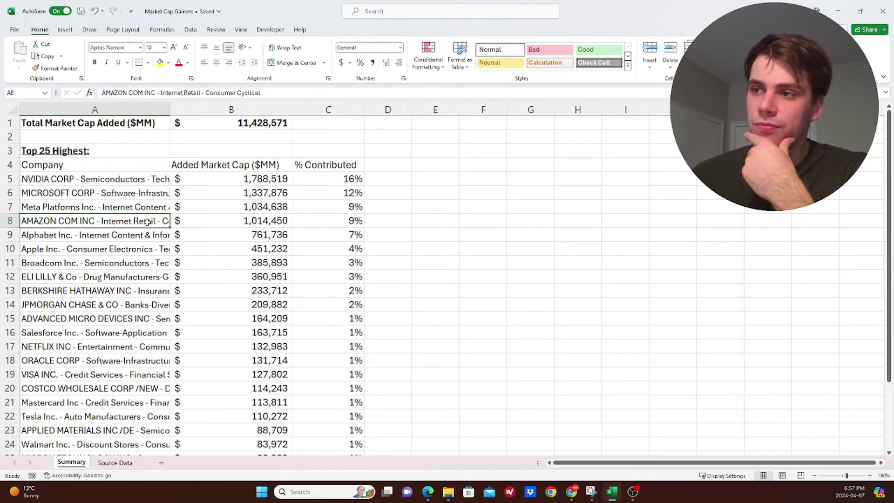
click(337, 220)
click(135, 234)
click(126, 251)
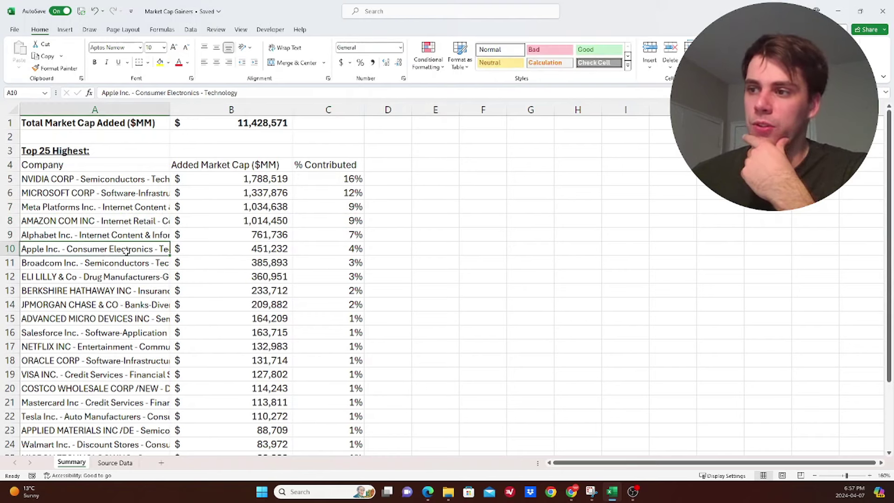
click(130, 263)
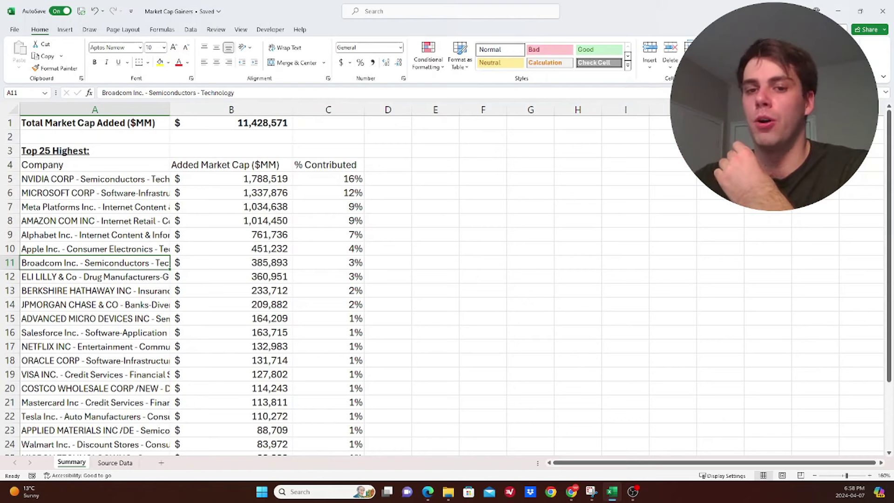
click(274, 204)
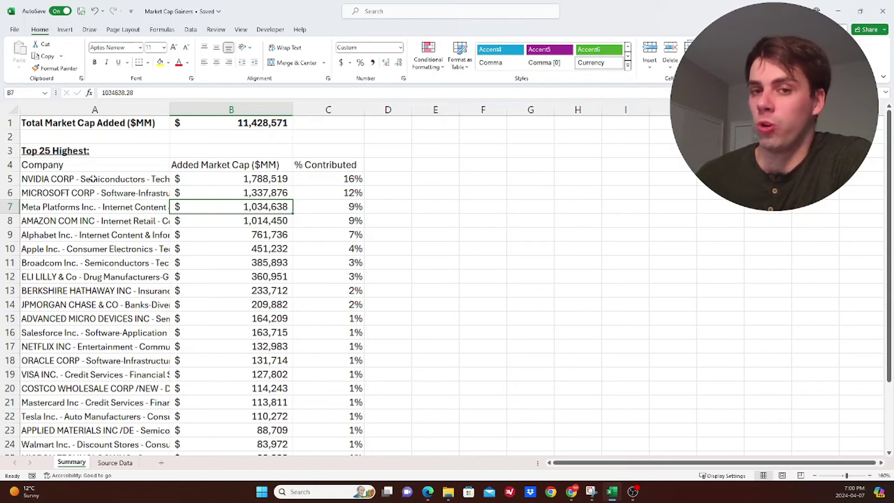
click(87, 191)
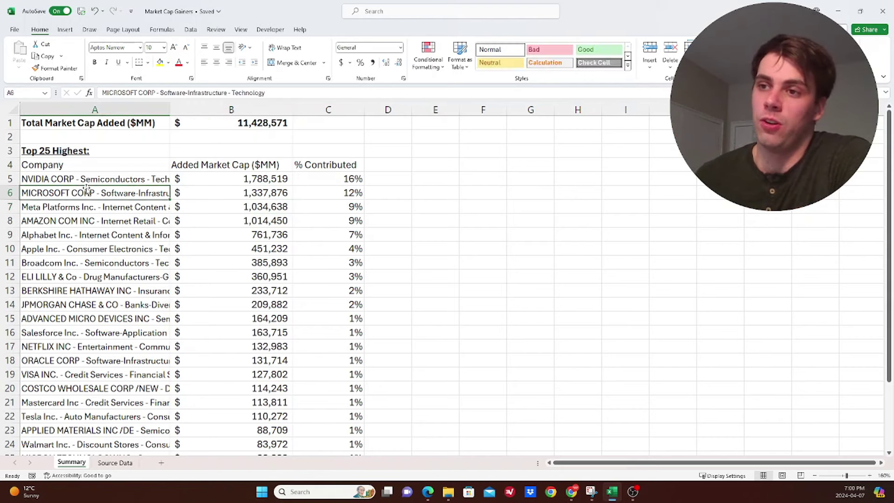
Step: Minimise Excel and load MICROSOFT CORP (MSFT) into the Tickernomics DCF calculator
click(842, 11)
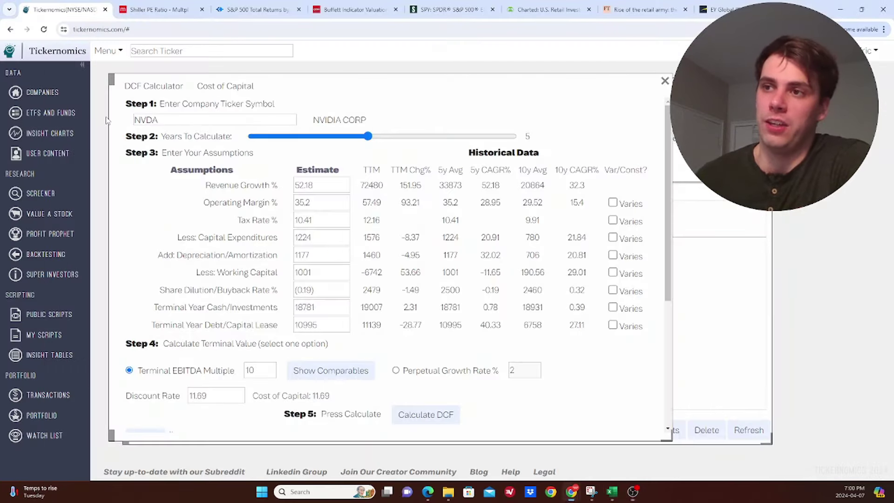
text(msft)
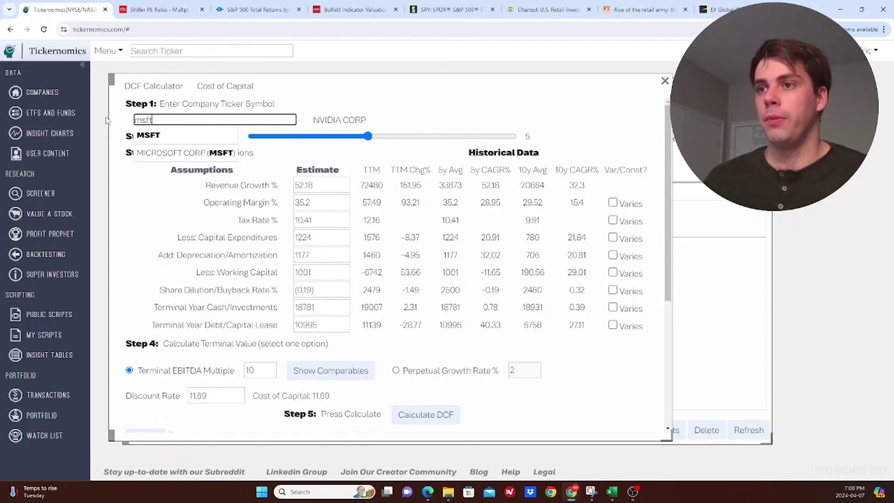
click(184, 136)
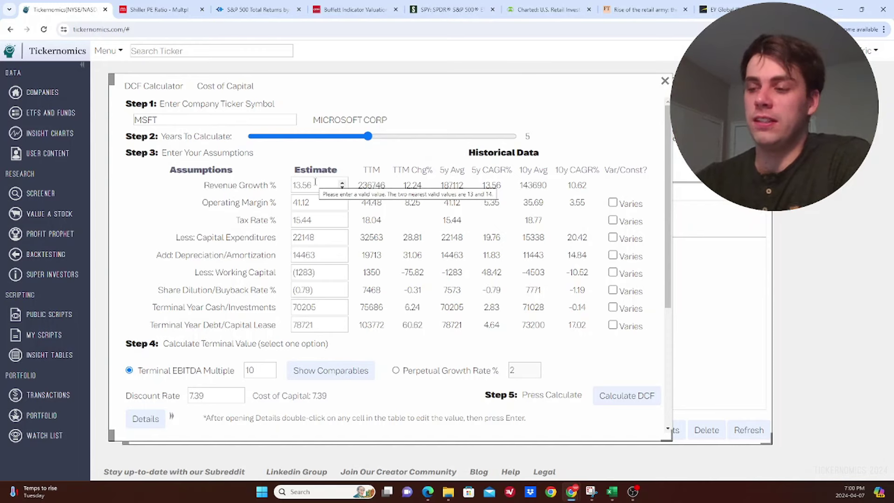
Step: Review the comparable companies' valuation multiples for Microsoft
scroll(258, 314, down, 1)
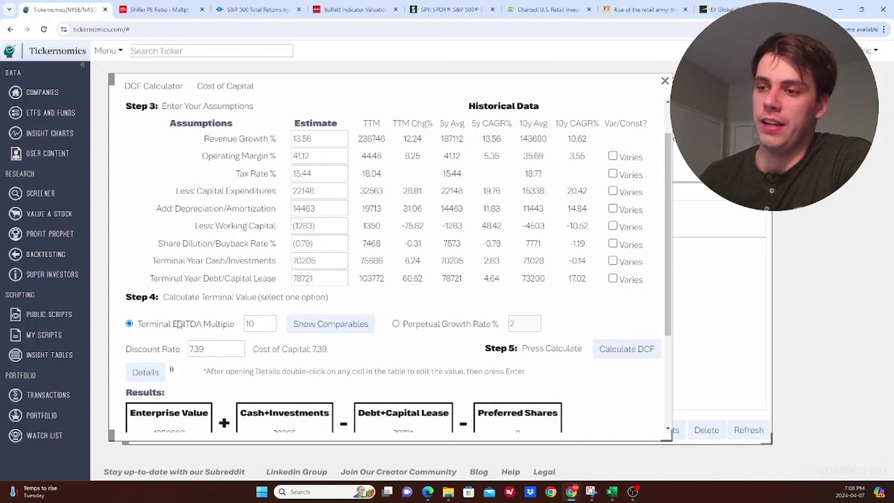
click(260, 324)
click(323, 328)
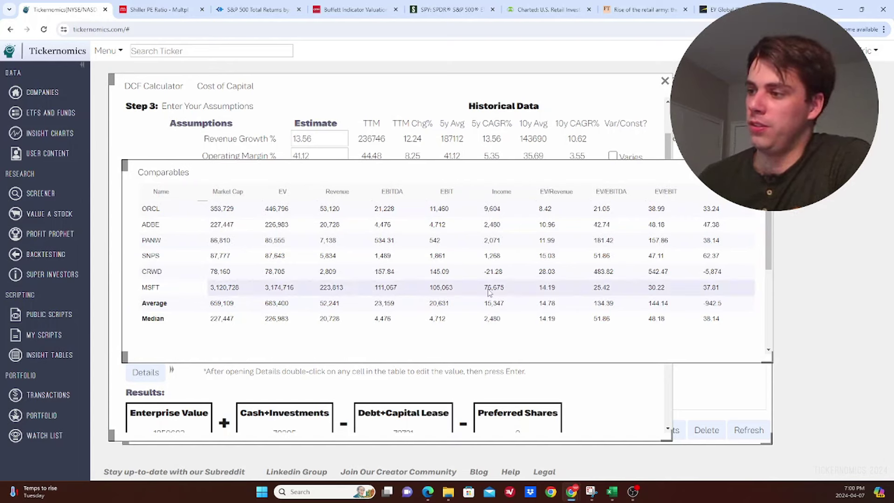
key(Escape)
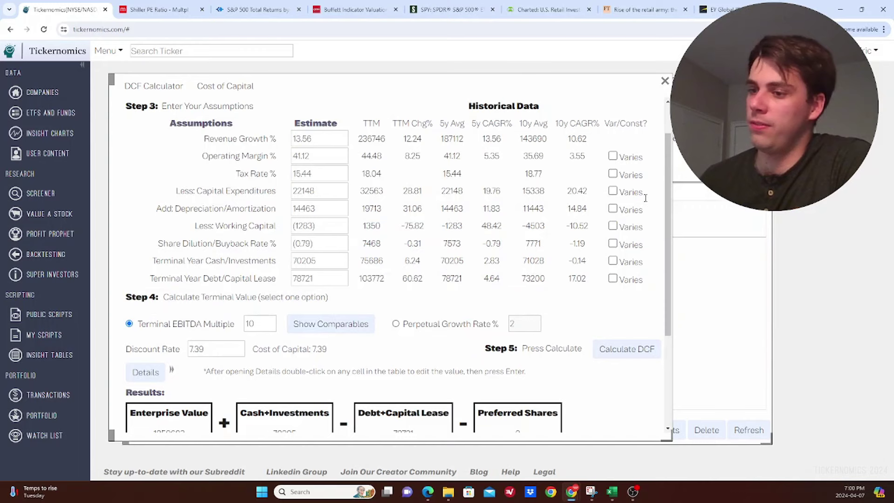
Step: Change the terminal EBITDA multiple from 10 to 25 and recalculate the DCF
drag(258, 323, 241, 328)
text(2)
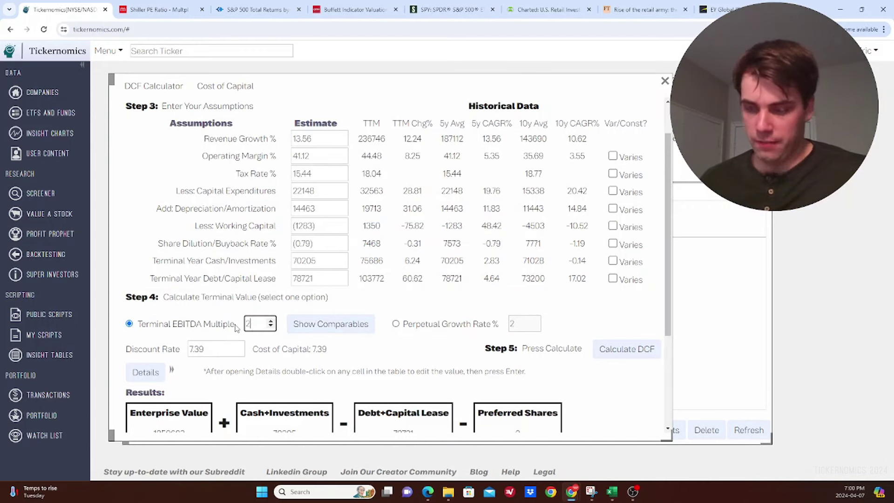
text(5)
click(627, 349)
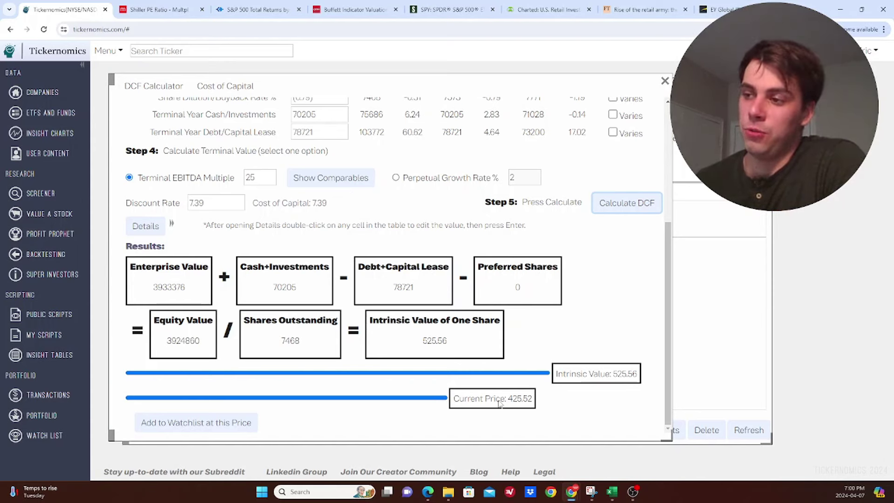
Step: Scroll back up the Microsoft DCF results page
scroll(287, 256, up, 1)
scroll(287, 259, up, 3)
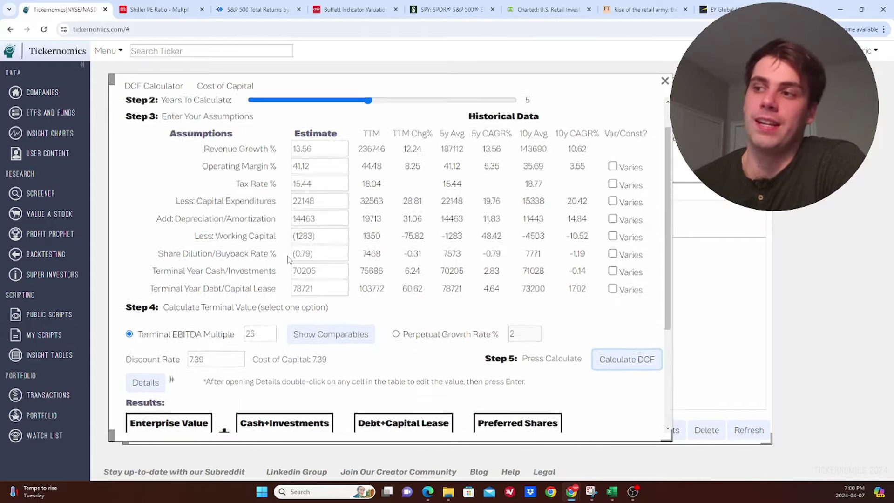